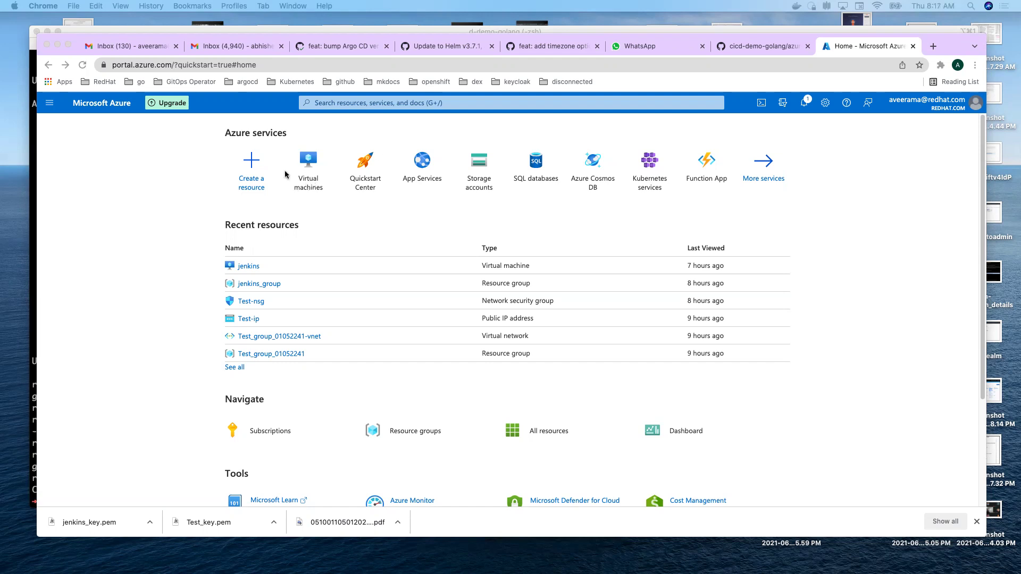
Start creating a new virtual machine from the Azure portal home page
{"action": "left_click", "coordinate": [212, 169]}
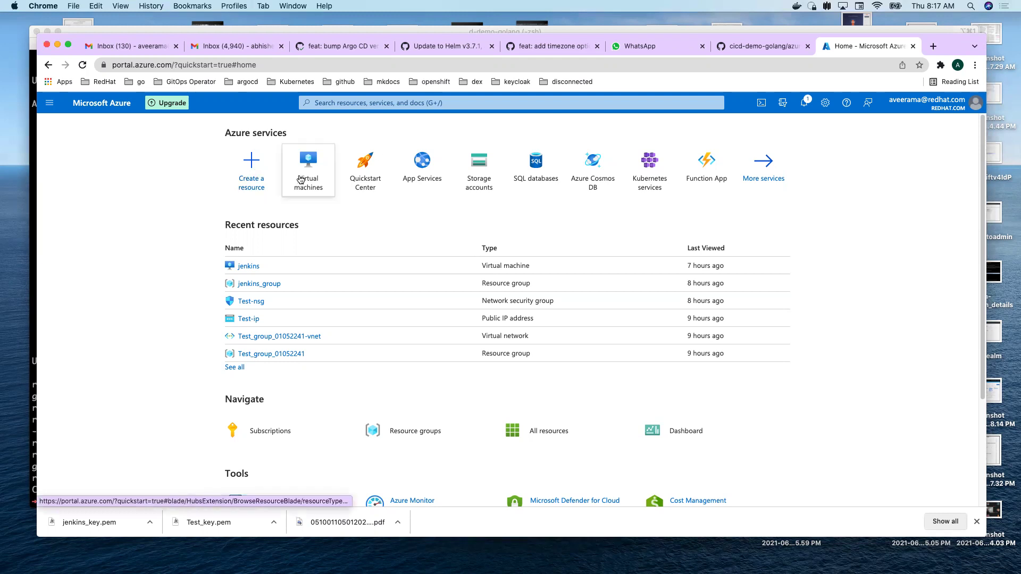
{"action": "mouse_move", "coordinate": [300, 179]}
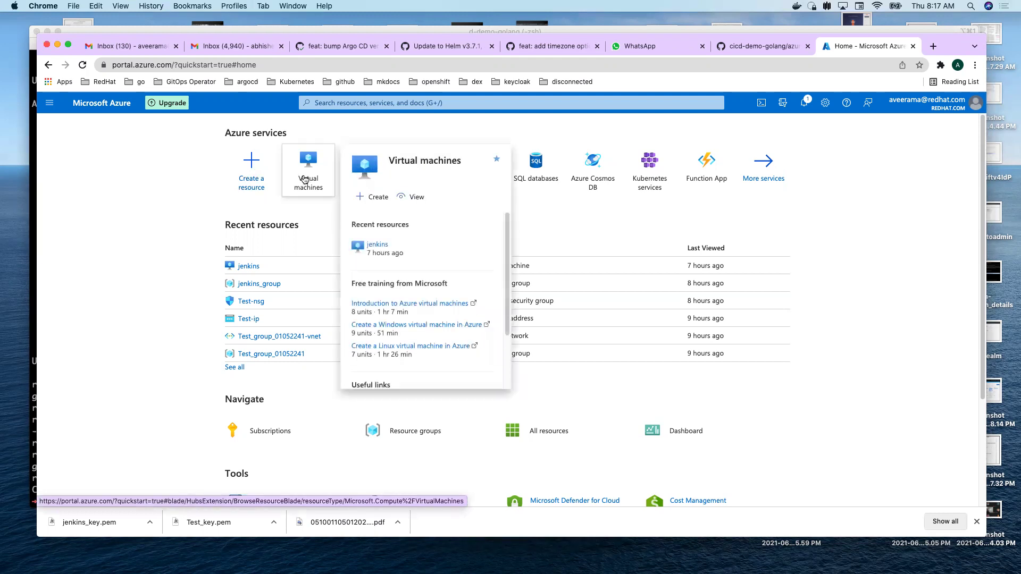
{"action": "left_click", "coordinate": [362, 197]}
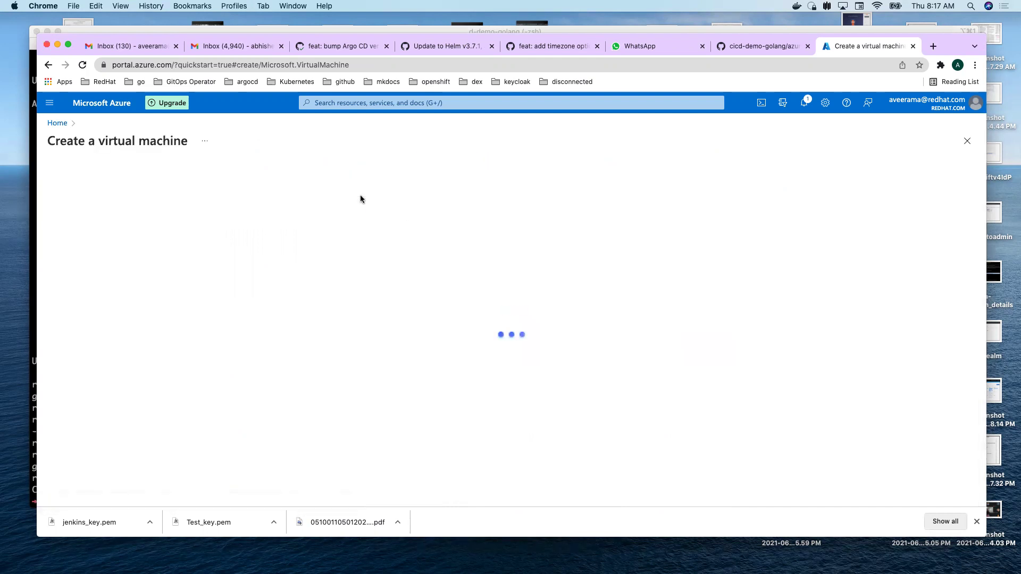
{"action": "scroll", "coordinate": [224, 311], "scroll_direction": "down", "scroll_amount": 2}
{"action": "scroll", "coordinate": [224, 310], "scroll_direction": "up", "scroll_amount": 2}
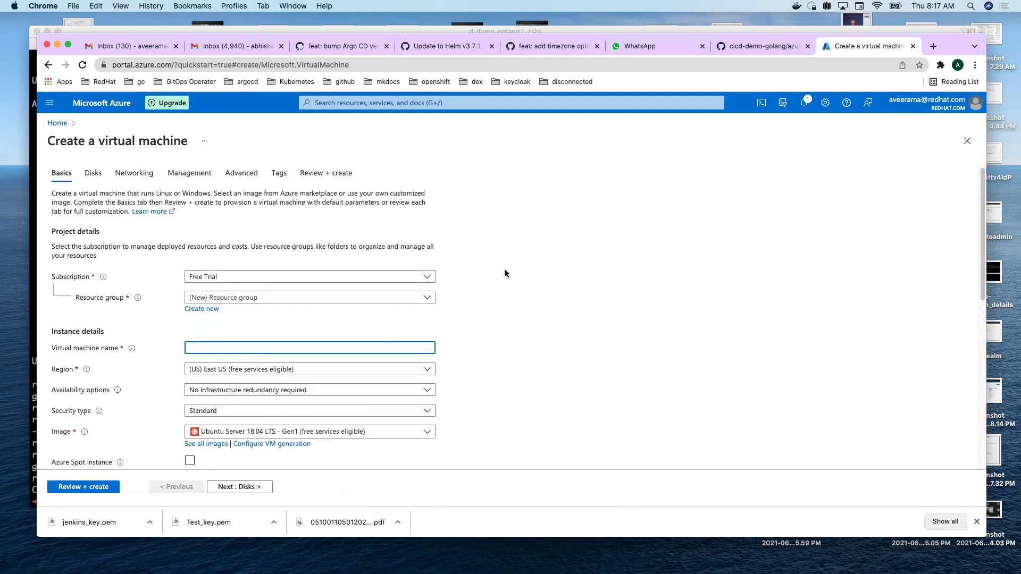
Name the virtual machine jenkins-server
{"action": "scroll", "coordinate": [505, 273], "scroll_direction": "down", "scroll_amount": 1}
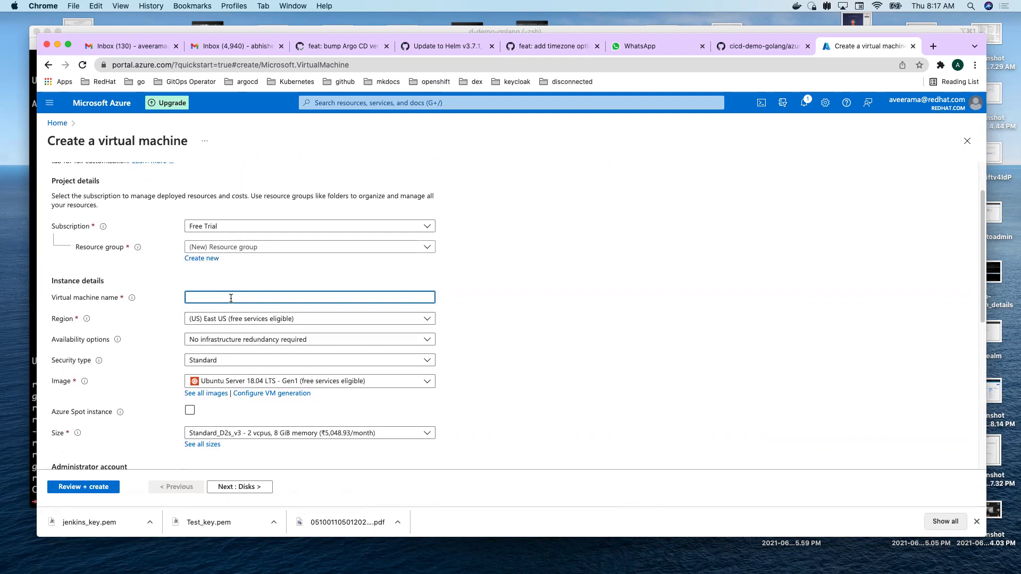
{"action": "type", "text": "jenkins_server"}
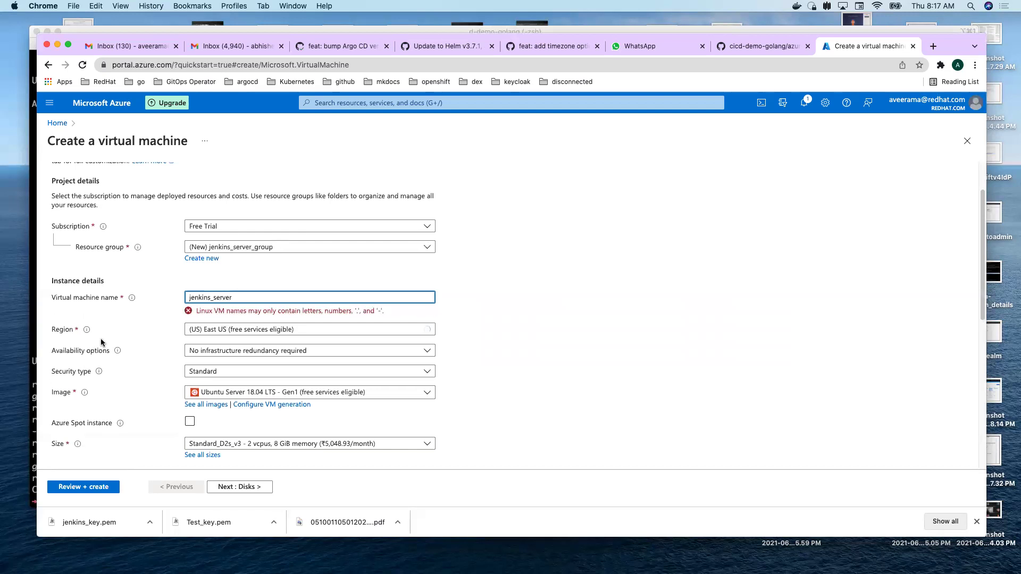
{"action": "scroll", "coordinate": [101, 338], "scroll_direction": "down", "scroll_amount": 1}
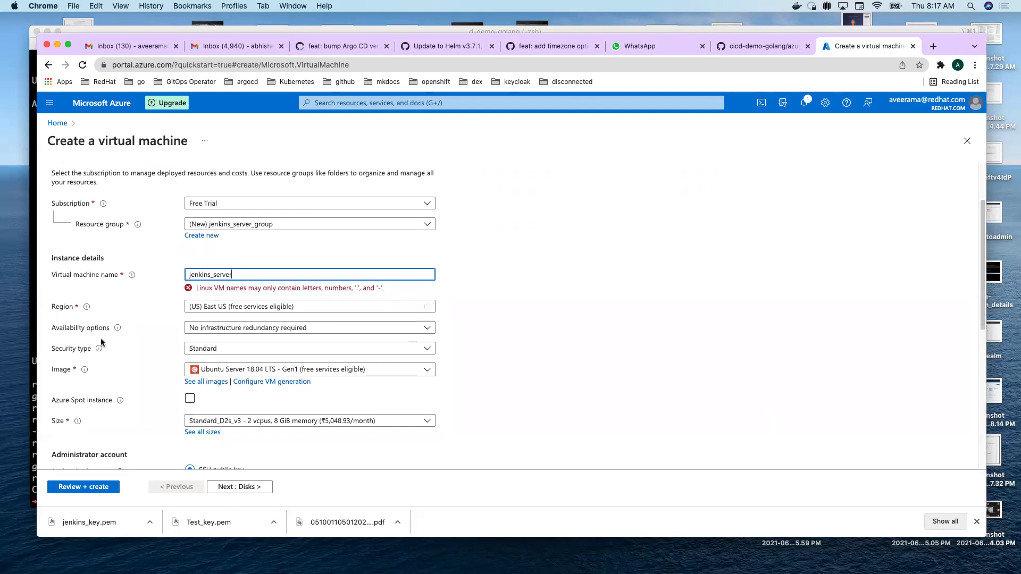
{"action": "left_click", "coordinate": [215, 274]}
{"action": "key", "text": "BackSpace"}
{"action": "type", "text": "-"}
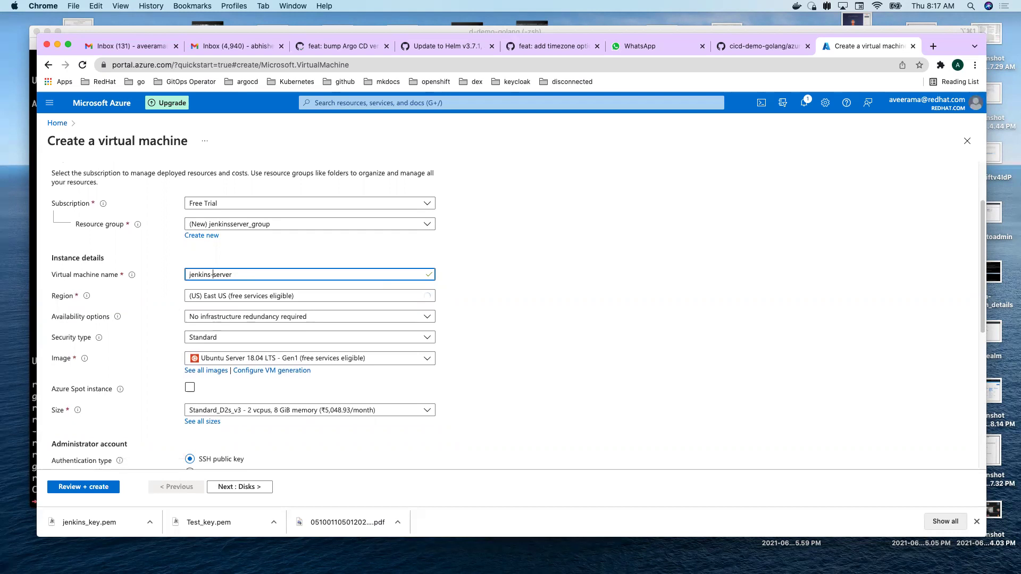
Set the virtual machine's region to (Asia Pacific) Central India
{"action": "scroll", "coordinate": [158, 310], "scroll_direction": "down", "scroll_amount": 1}
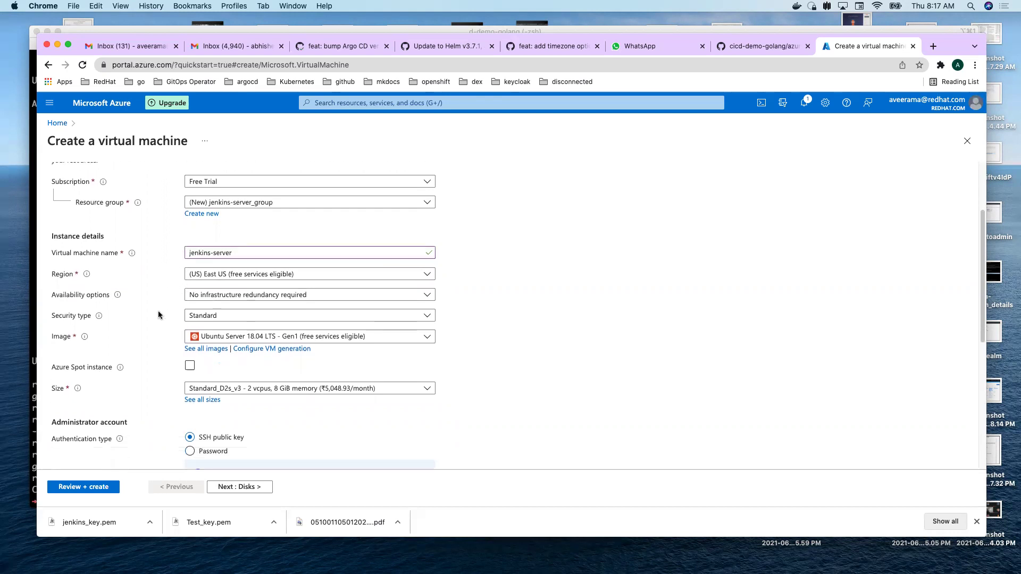
{"action": "left_click", "coordinate": [219, 272]}
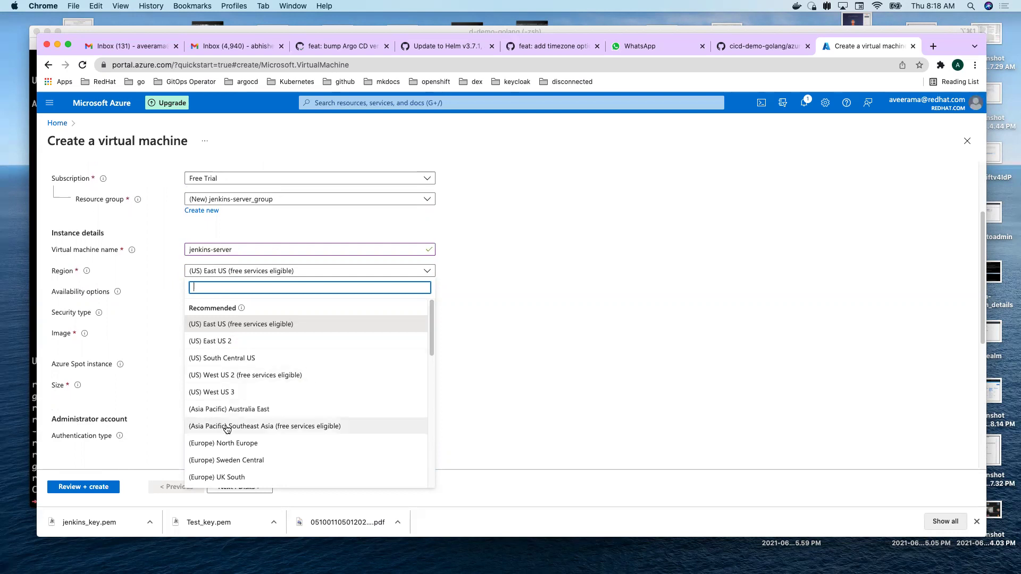
{"action": "scroll", "coordinate": [221, 426], "scroll_direction": "down", "scroll_amount": 1}
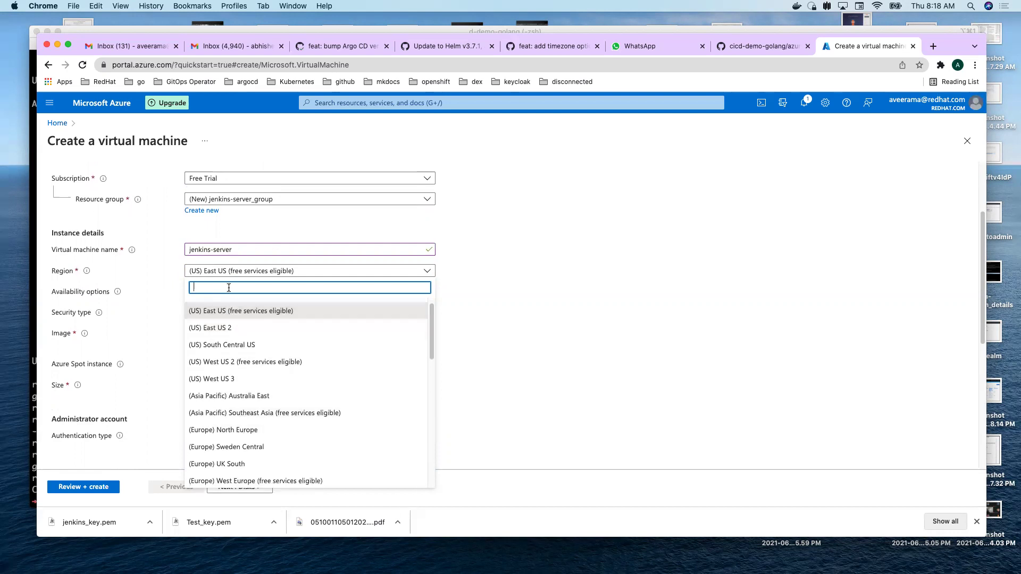
{"action": "type", "text": "uae north"}
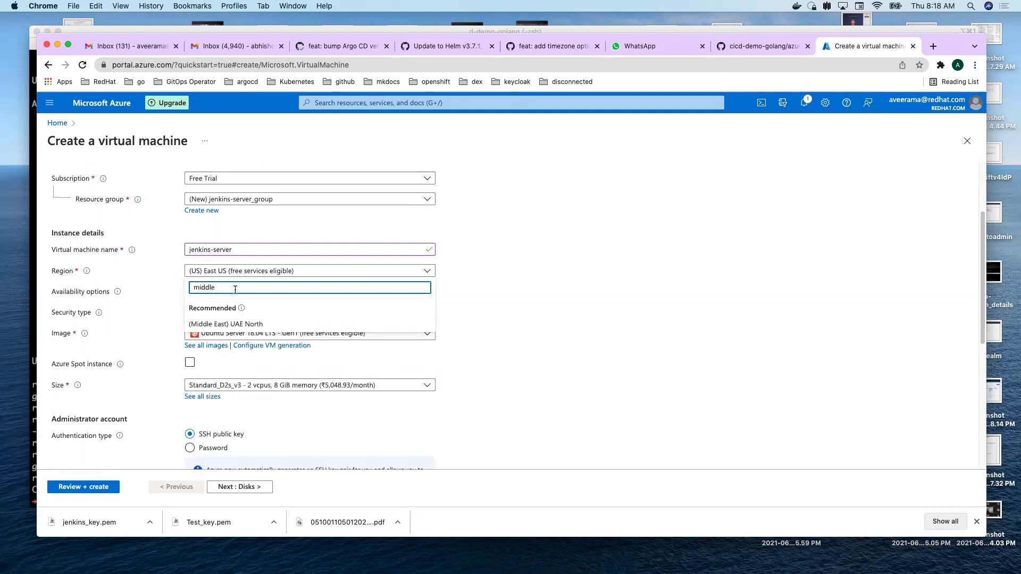
{"action": "key", "text": "BackSpace"}
{"action": "key", "text": "BackSpace"}
{"action": "key", "text": "BackSpace"}
{"action": "key", "text": "BackSpace"}
{"action": "key", "text": "BackSpace"}
{"action": "key", "text": "BackSpace"}
{"action": "key", "text": "BackSpace"}
{"action": "key", "text": "BackSpace"}
{"action": "key", "text": "BackSpace"}
{"action": "type", "text": "asia"}
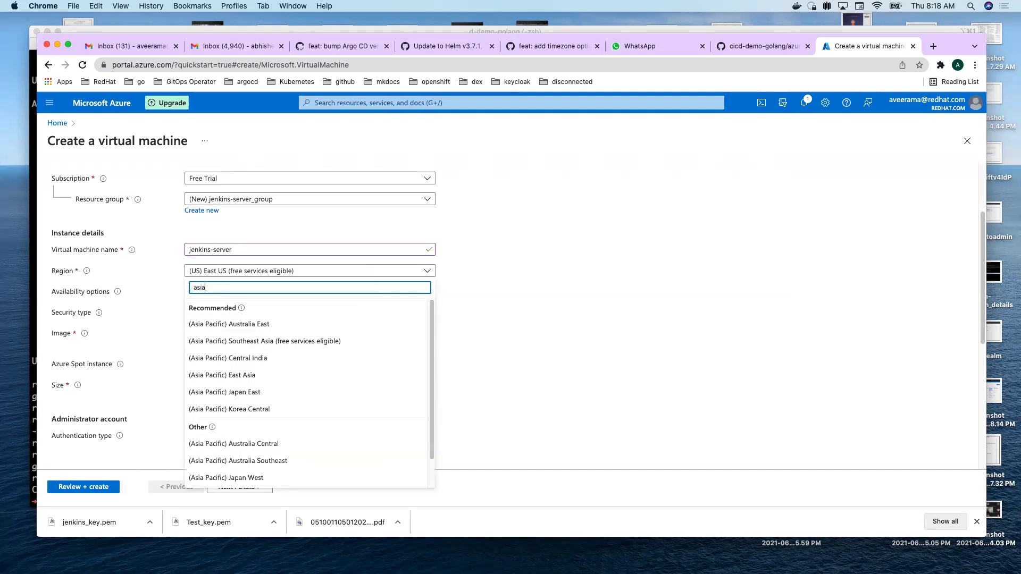
{"action": "left_click", "coordinate": [250, 359]}
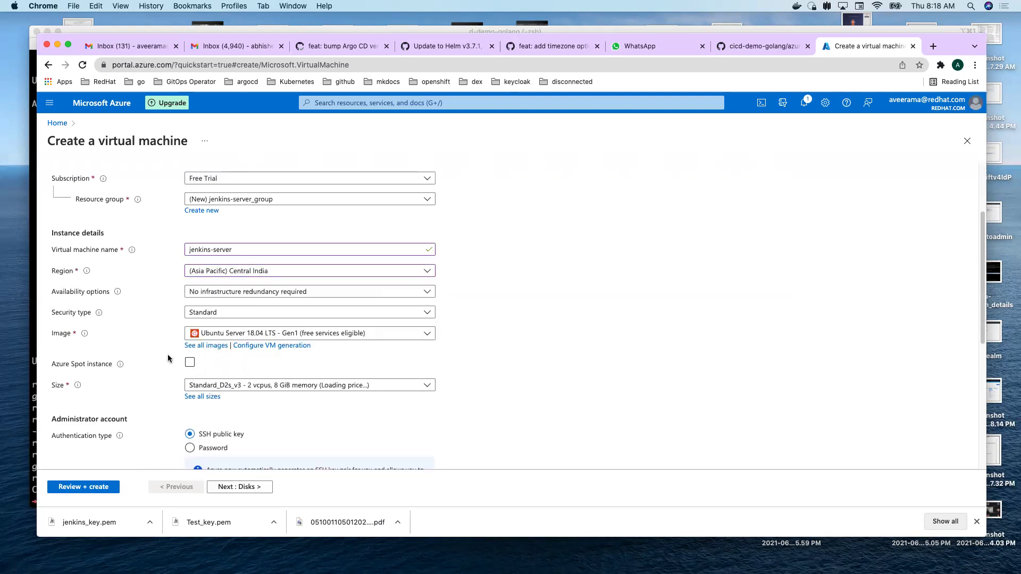
Allow HTTP (80) in addition to SSH (22) as public inbound ports for the virtual machine
{"action": "scroll", "coordinate": [168, 358], "scroll_direction": "down", "scroll_amount": 2}
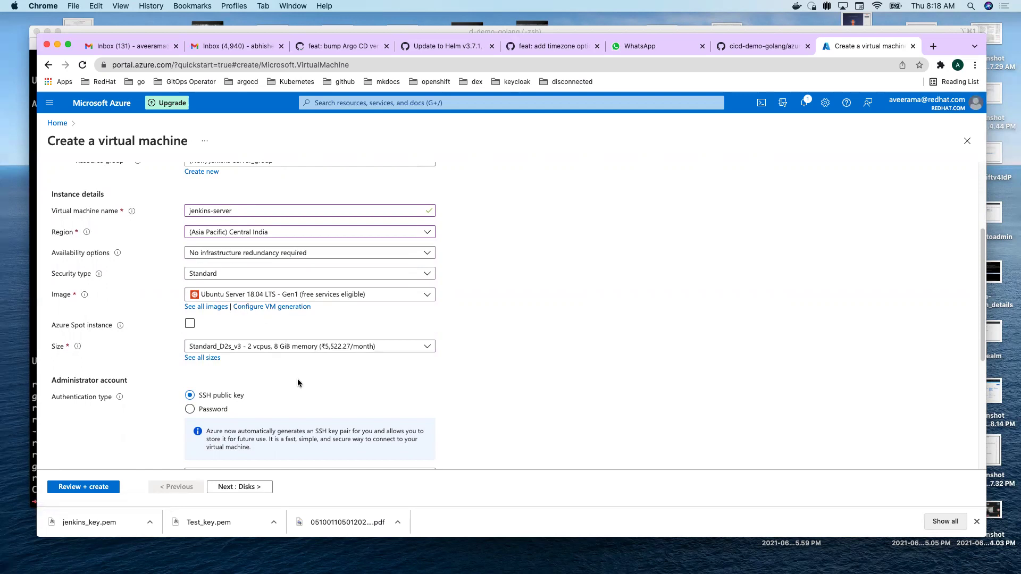
{"action": "scroll", "coordinate": [269, 367], "scroll_direction": "down", "scroll_amount": 2}
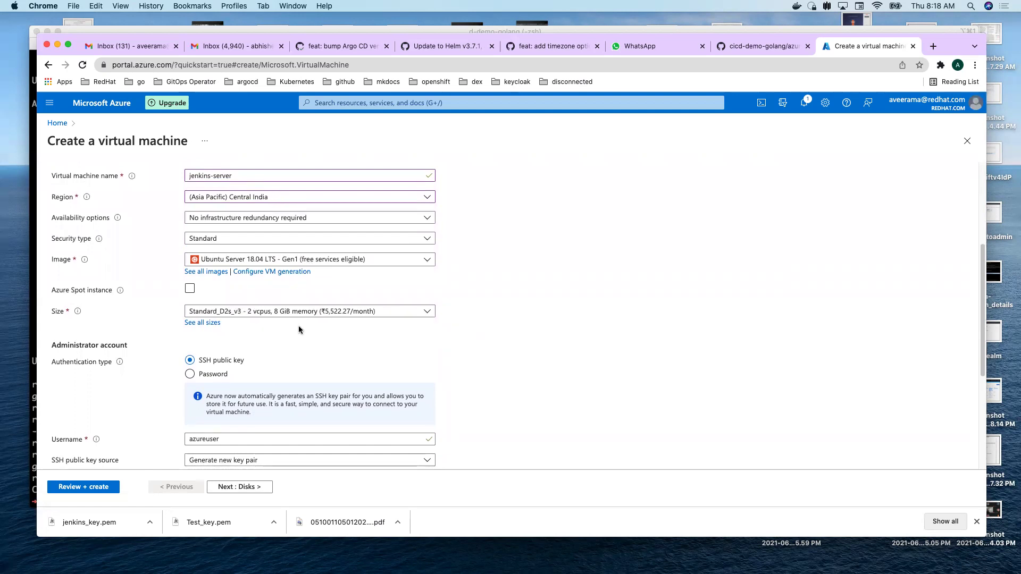
{"action": "scroll", "coordinate": [290, 317], "scroll_direction": "down", "scroll_amount": 3}
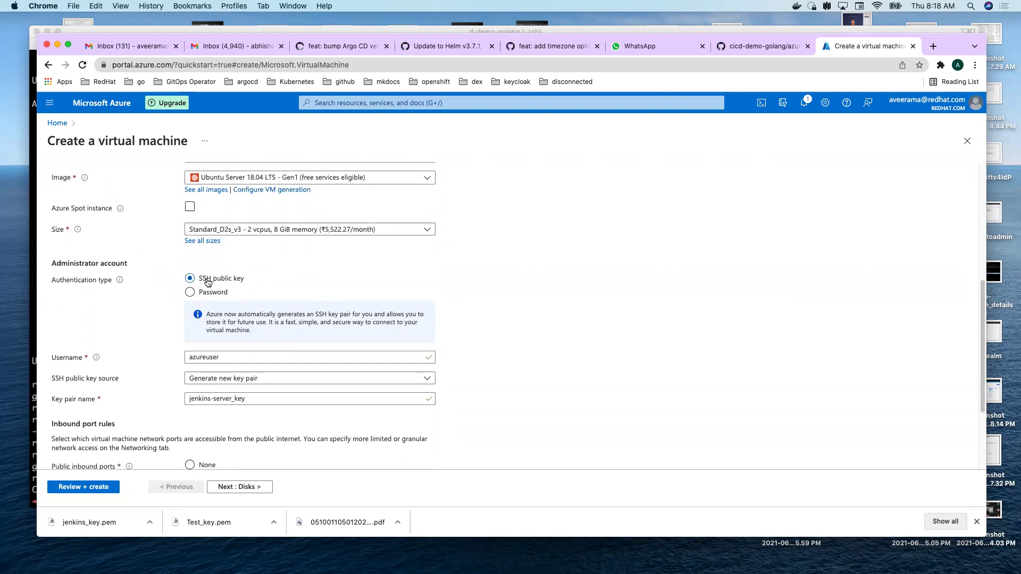
{"action": "scroll", "coordinate": [244, 279], "scroll_direction": "down", "scroll_amount": 2}
{"action": "scroll", "coordinate": [243, 277], "scroll_direction": "down", "scroll_amount": 1}
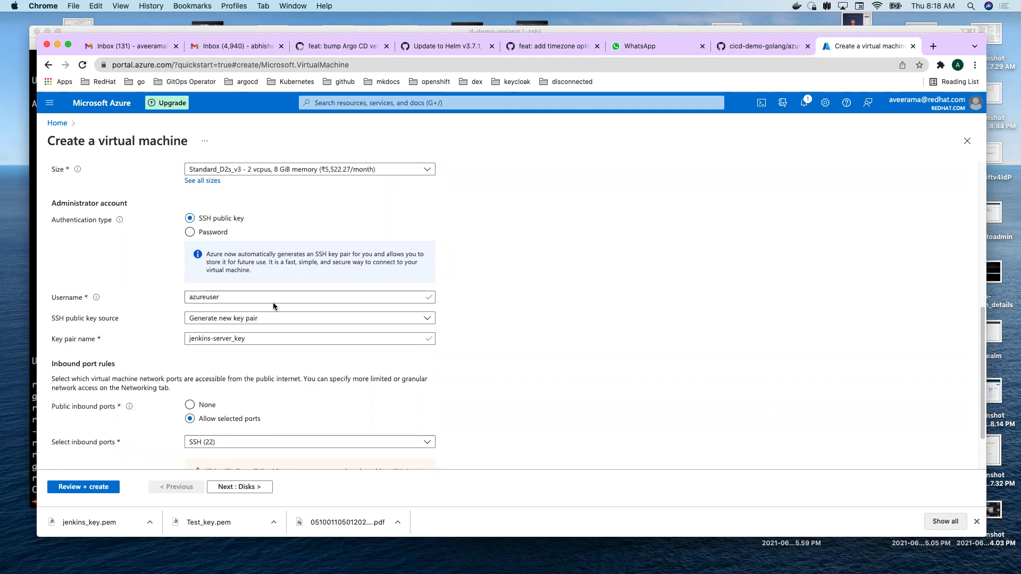
{"action": "scroll", "coordinate": [223, 357], "scroll_direction": "down", "scroll_amount": 3}
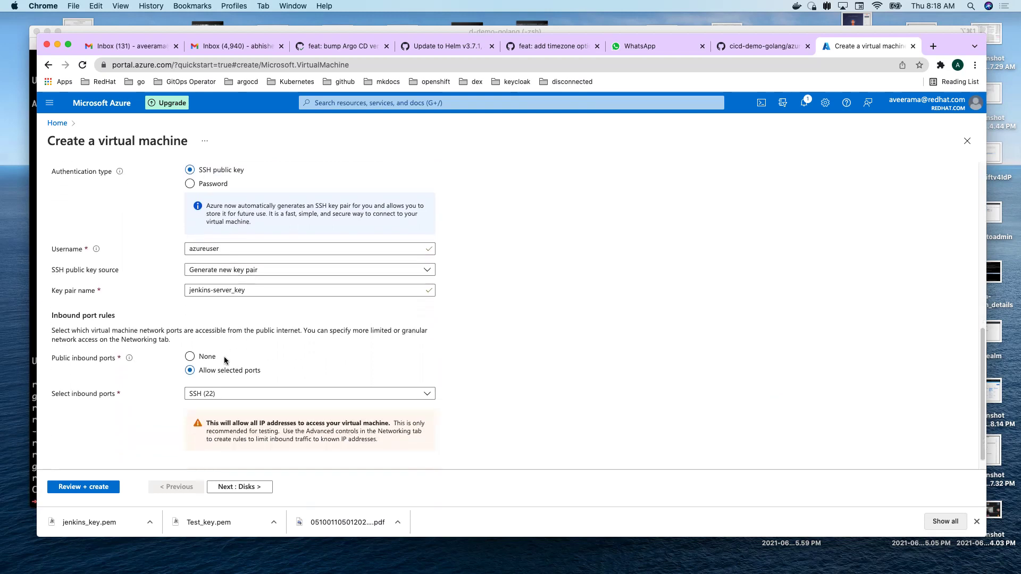
{"action": "scroll", "coordinate": [212, 395], "scroll_direction": "down", "scroll_amount": 1}
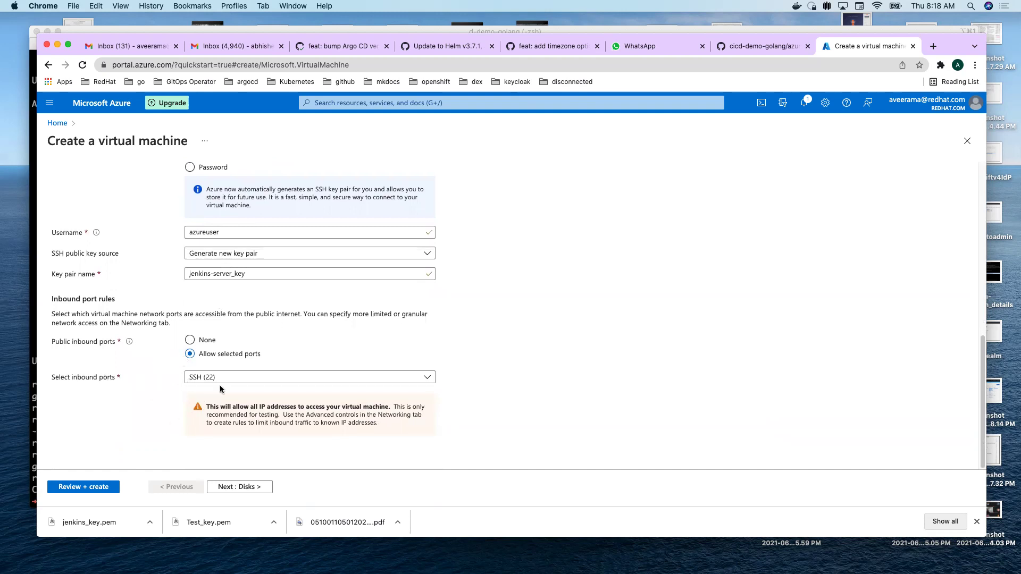
{"action": "left_click", "coordinate": [264, 377]}
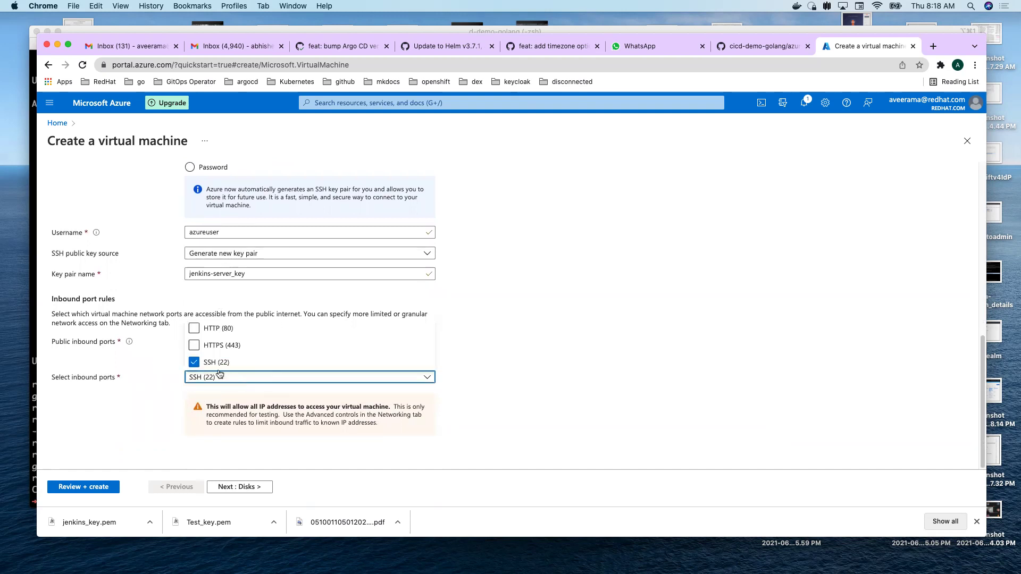
{"action": "left_click", "coordinate": [193, 330]}
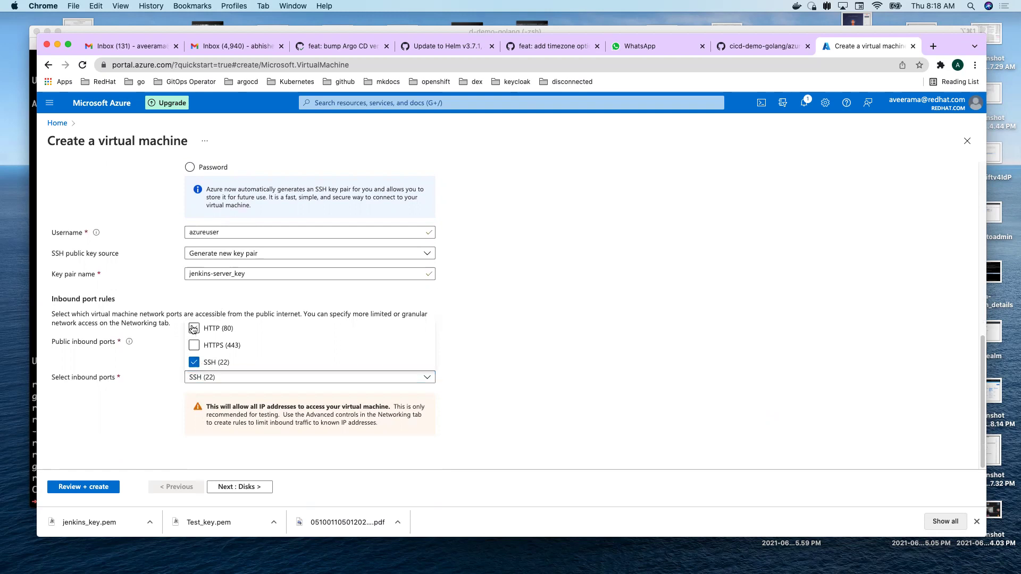
{"action": "left_click", "coordinate": [168, 377]}
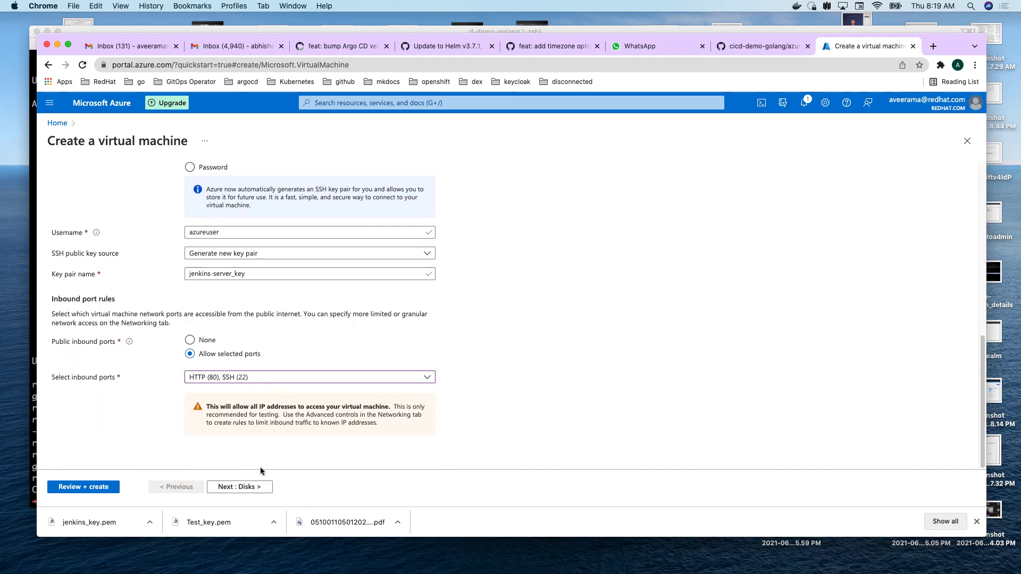
Keep the default disk, networking, management, advanced and tag settings and proceed to the final review of the virtual machine
{"action": "left_click", "coordinate": [259, 487]}
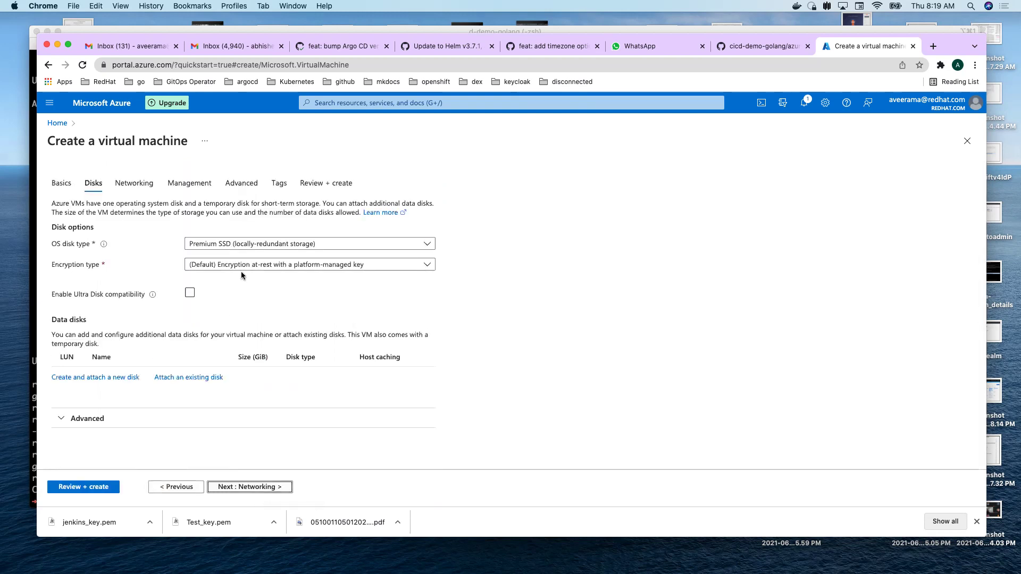
{"action": "left_click", "coordinate": [254, 487]}
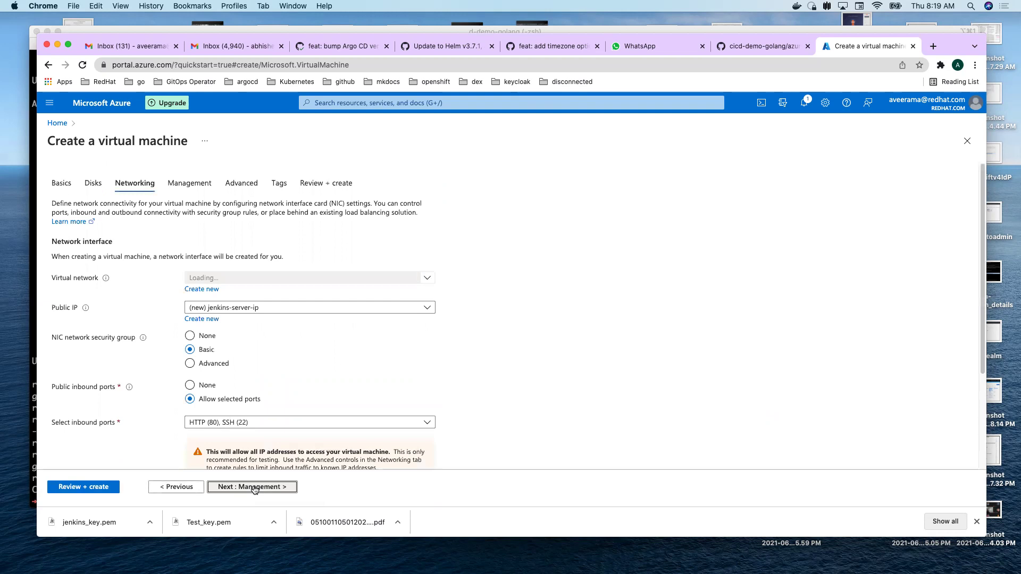
{"action": "scroll", "coordinate": [260, 428], "scroll_direction": "down", "scroll_amount": 3}
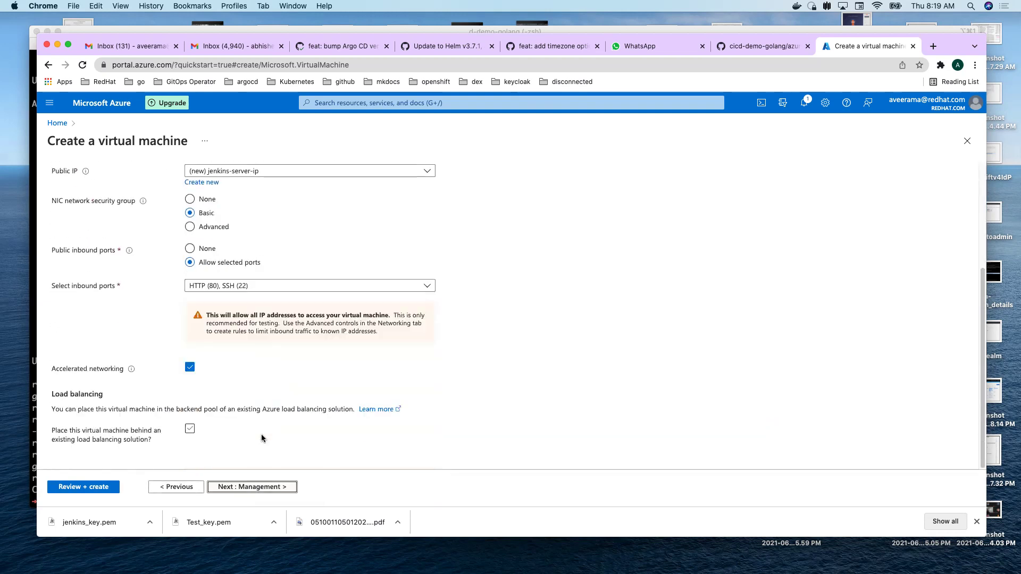
{"action": "left_click", "coordinate": [260, 487]}
{"action": "scroll", "coordinate": [242, 417], "scroll_direction": "down", "scroll_amount": 3}
{"action": "scroll", "coordinate": [241, 415], "scroll_direction": "down", "scroll_amount": 3}
{"action": "left_click", "coordinate": [265, 488]}
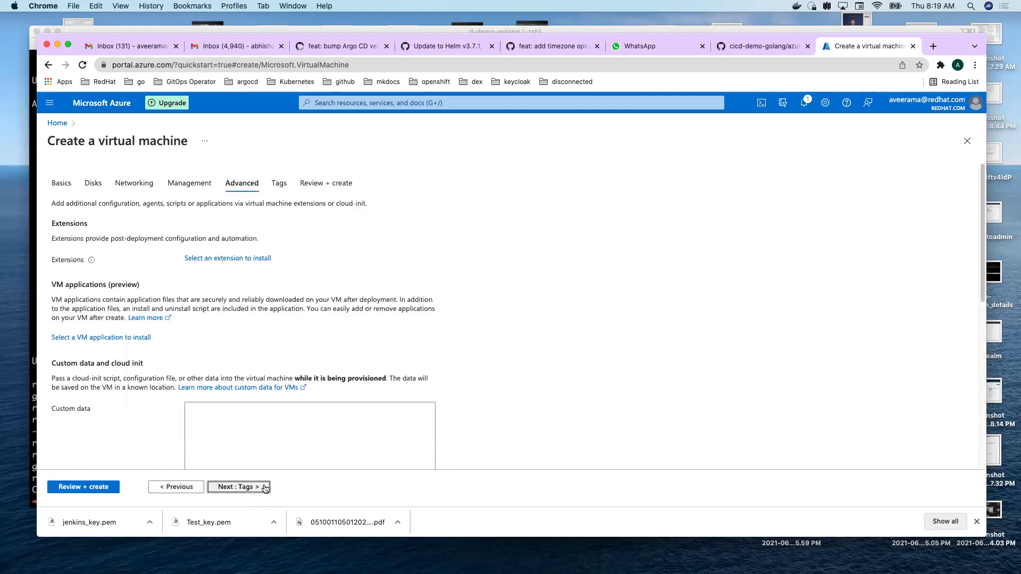
{"action": "left_click", "coordinate": [265, 487]}
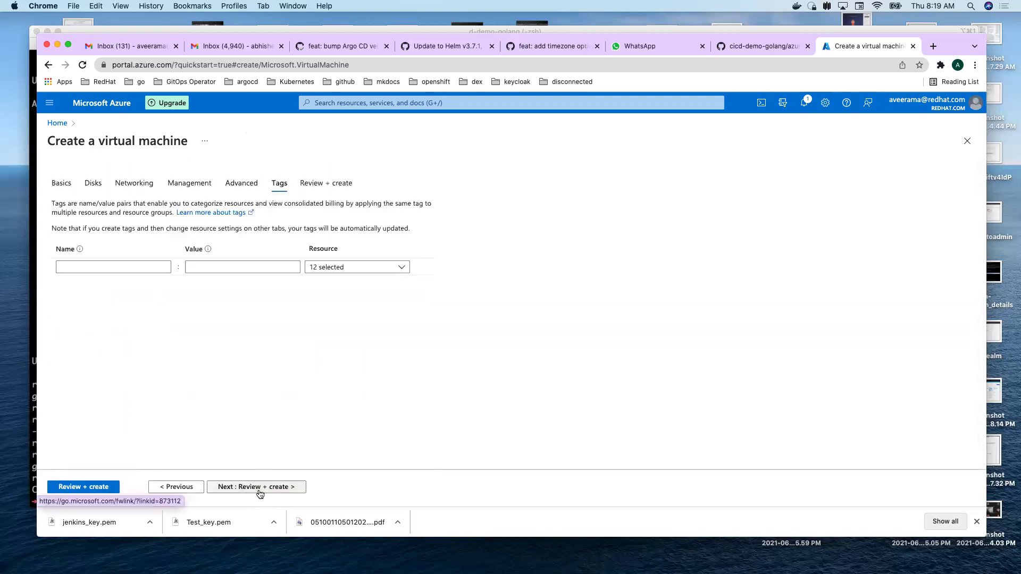
{"action": "left_click", "coordinate": [259, 488]}
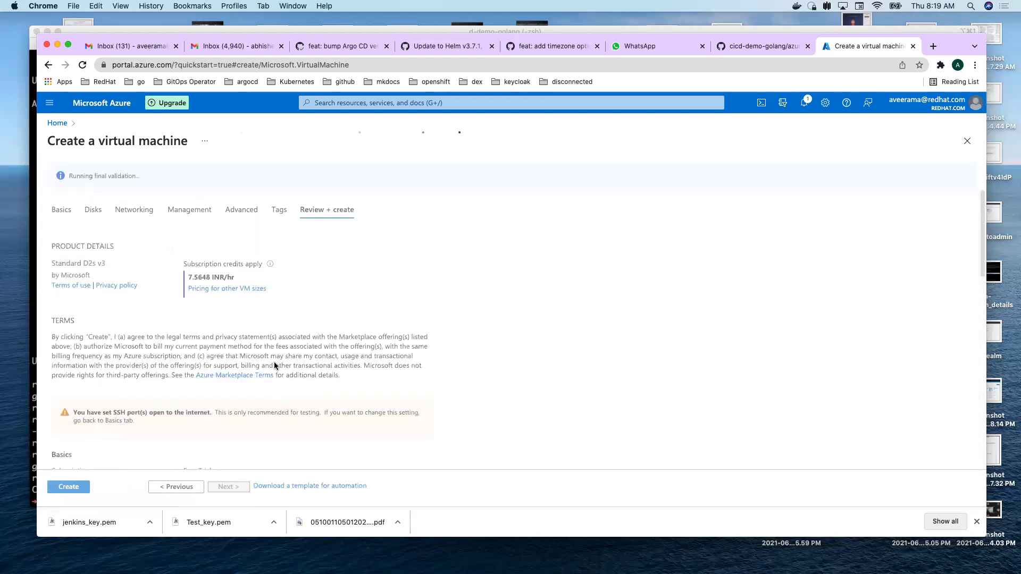
Create the reviewed virtual machine, downloading its new private key, and check the deployment in the notifications
{"action": "scroll", "coordinate": [274, 365], "scroll_direction": "down", "scroll_amount": 10}
{"action": "scroll", "coordinate": [275, 366], "scroll_direction": "up", "scroll_amount": 3}
{"action": "scroll", "coordinate": [274, 365], "scroll_direction": "up", "scroll_amount": 10}
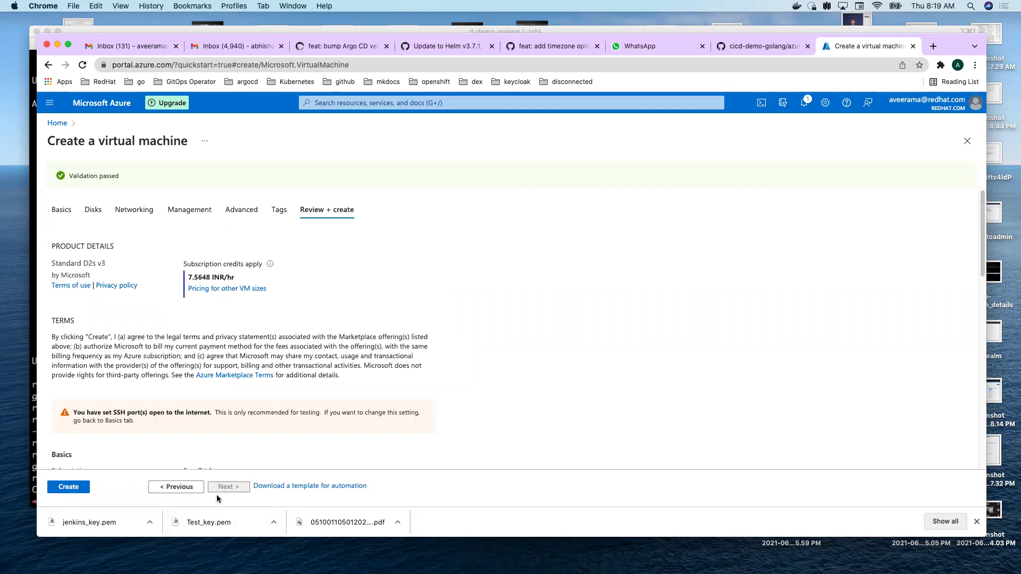
{"action": "left_click", "coordinate": [73, 487]}
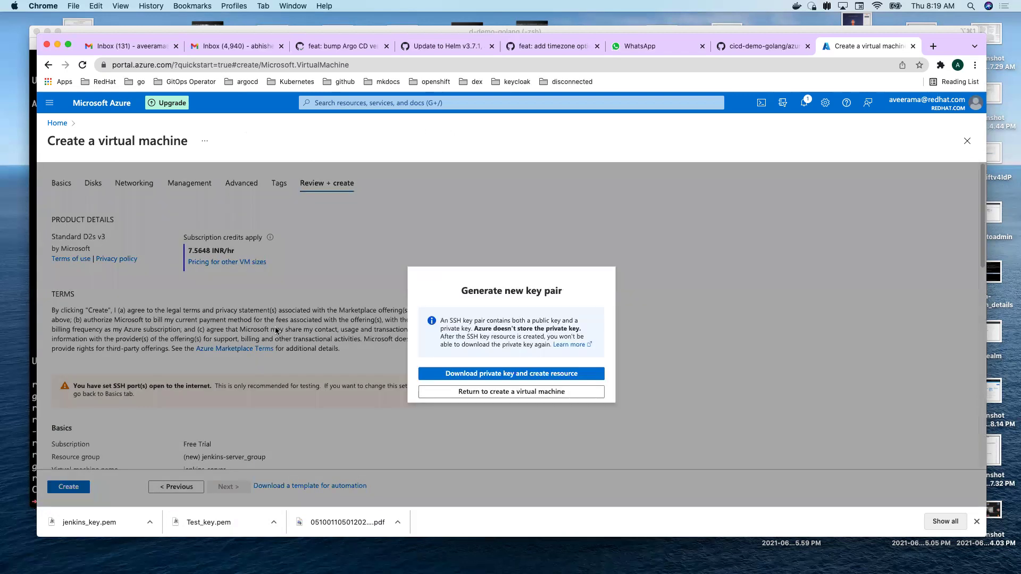
{"action": "left_click", "coordinate": [502, 375]}
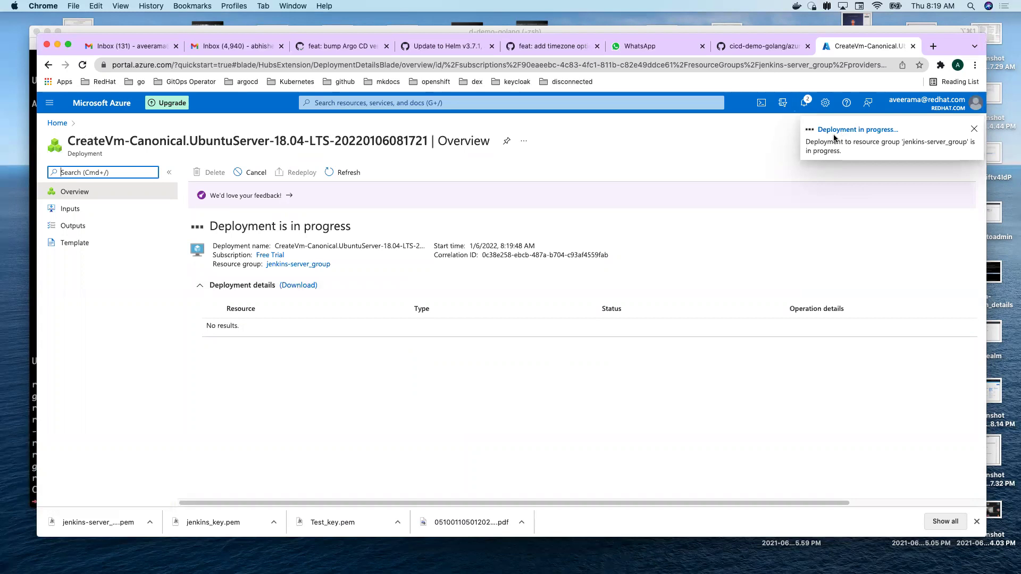
{"action": "left_click", "coordinate": [805, 101]}
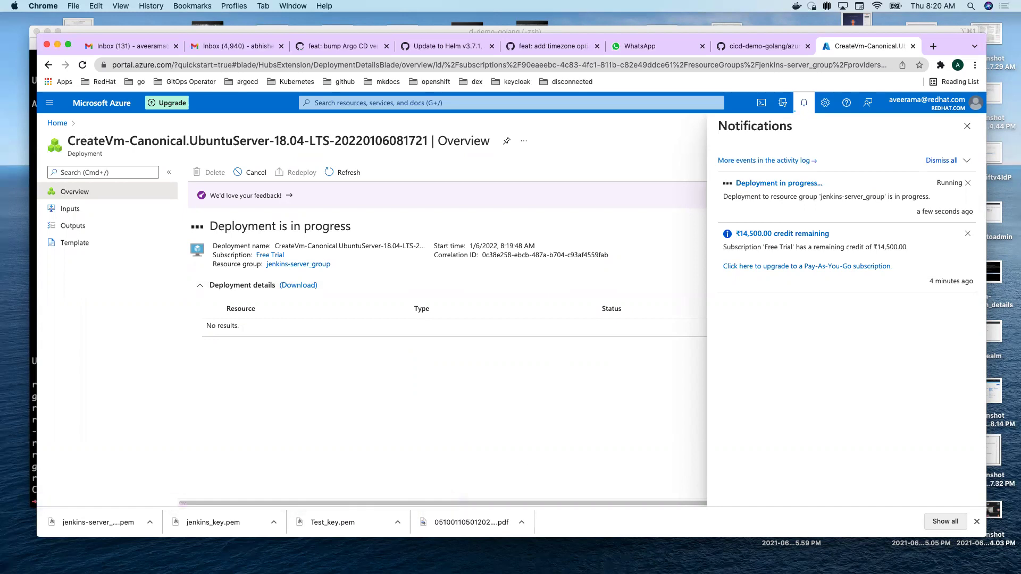
Switch to iTerm2, run chmod 700 on the downloaded jenkins-server_key.pem, and clear the terminal
{"action": "key", "text": "super+Tab"}
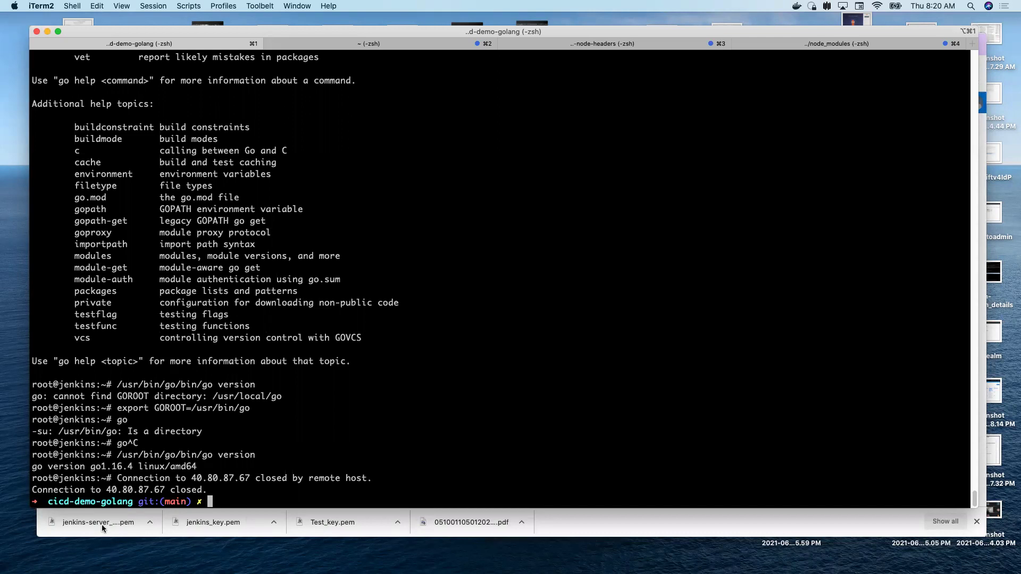
{"action": "type", "text": "chmod 700"}
{"action": "left_click", "coordinate": [149, 523]}
{"action": "left_click", "coordinate": [149, 523]}
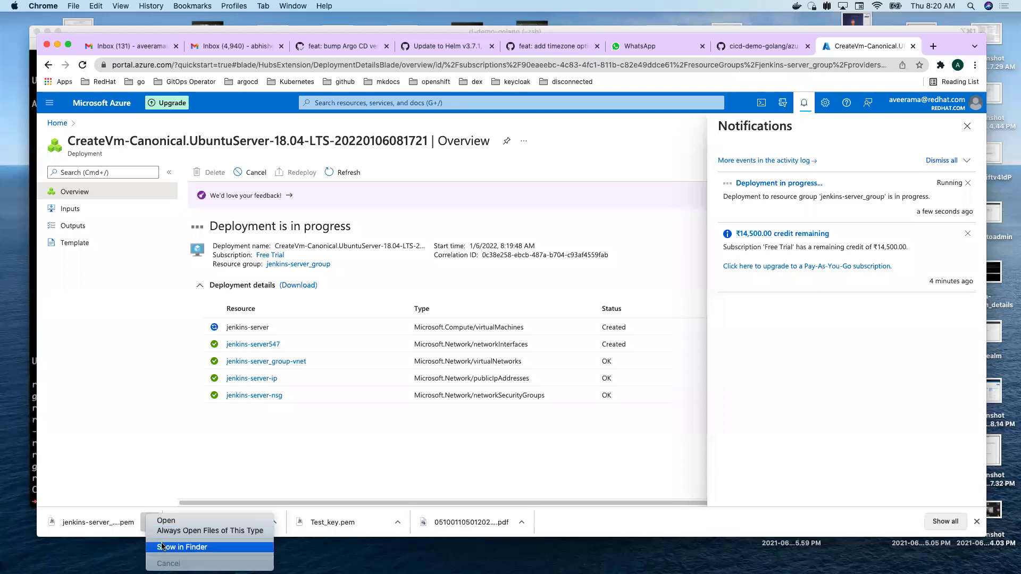
{"action": "left_click", "coordinate": [162, 546]}
{"action": "left_click_drag", "start_coordinate": [305, 110], "coordinate": [361, 411]}
{"action": "key", "text": "super+Tab"}
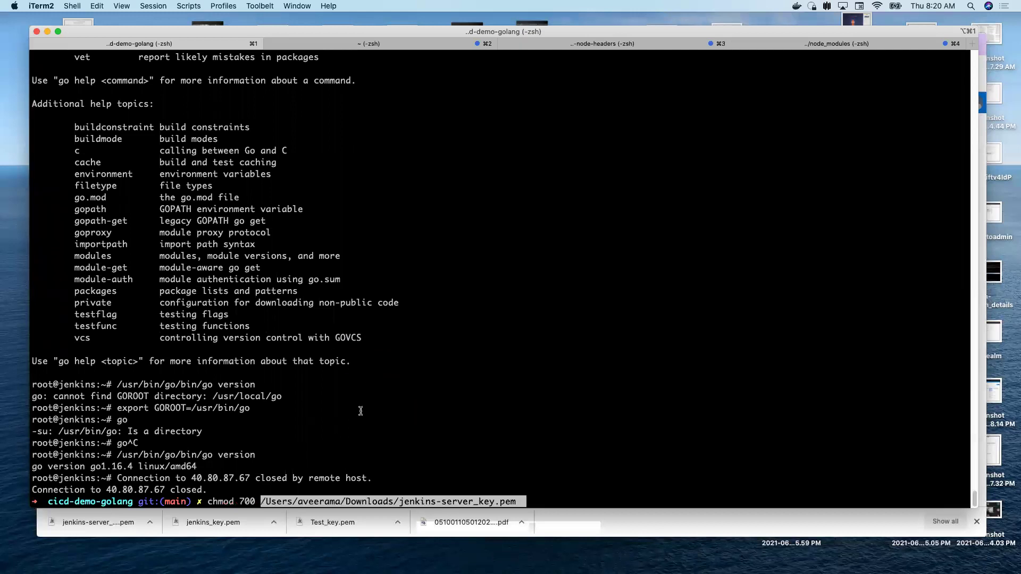
{"action": "key", "text": "Return"}
{"action": "type", "text": "clear"}
{"action": "key", "text": "Return"}
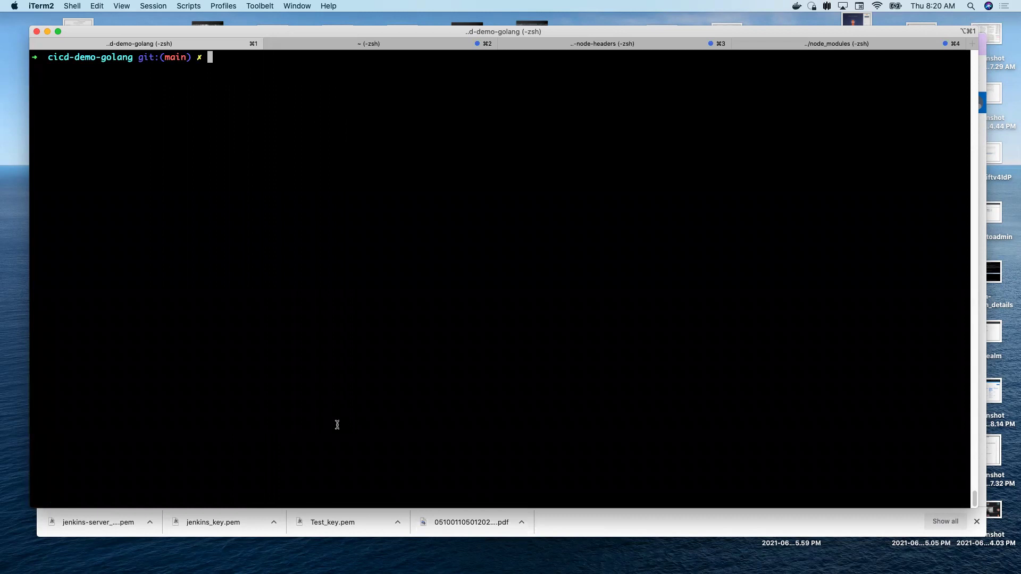
Switch to Chrome, open the deployed jenkins-server resource and copy the example SSH command from its connection instructions
{"action": "key", "text": "super+Tab"}
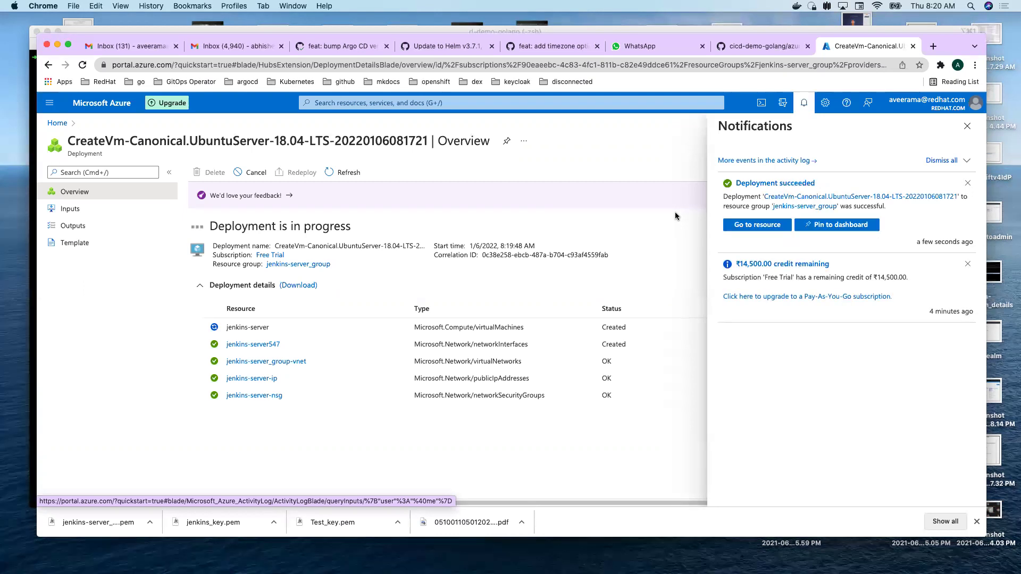
{"action": "left_click", "coordinate": [760, 229]}
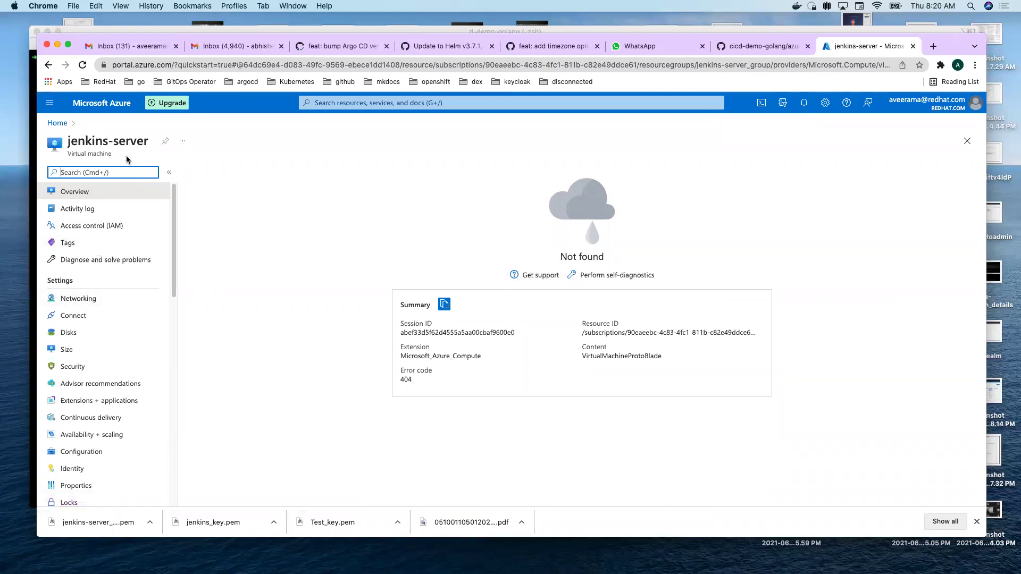
{"action": "scroll", "coordinate": [117, 437], "scroll_direction": "down", "scroll_amount": 5}
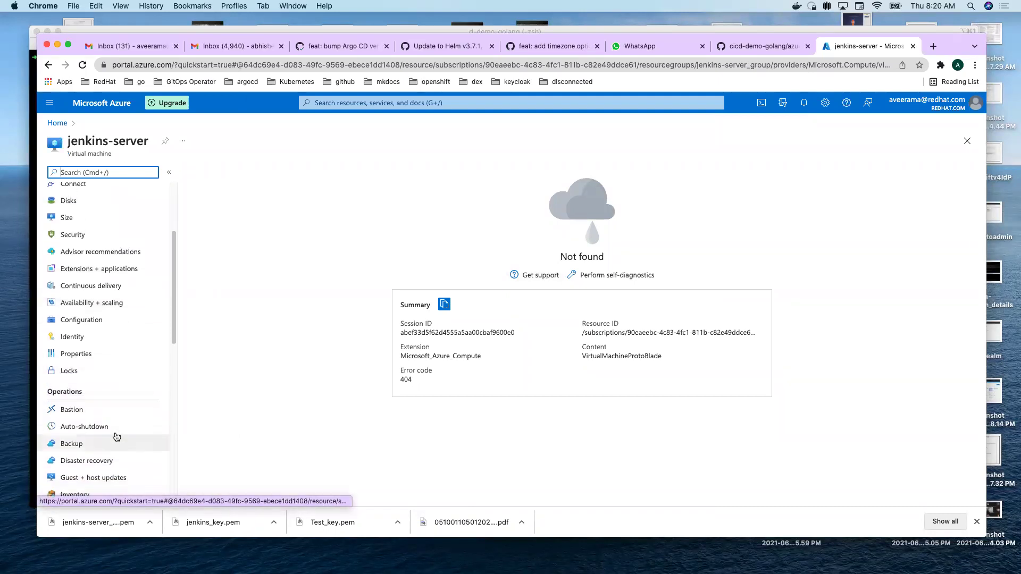
{"action": "scroll", "coordinate": [118, 433], "scroll_direction": "up", "scroll_amount": 5}
{"action": "left_click", "coordinate": [73, 316]}
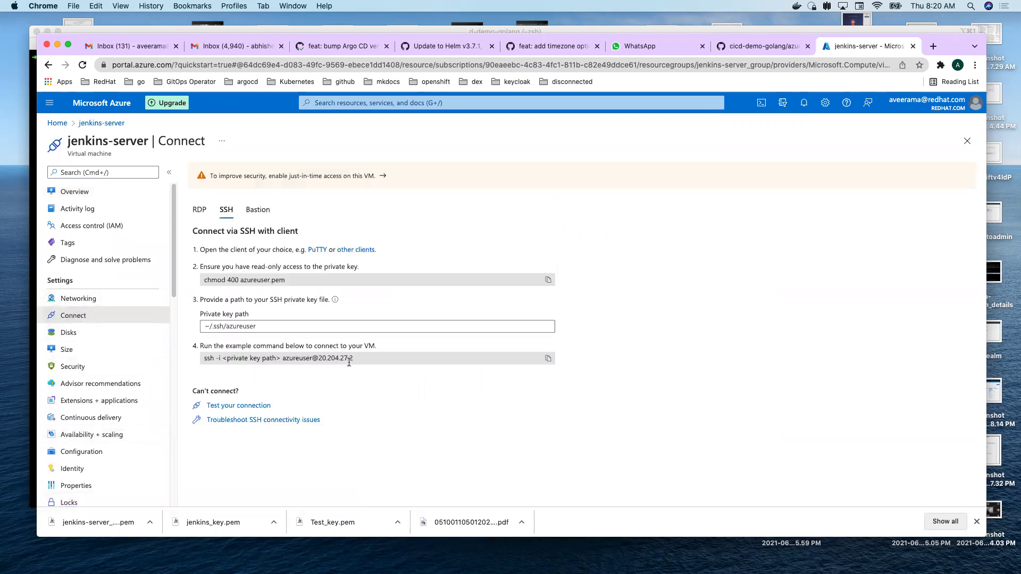
{"action": "left_click", "coordinate": [306, 362]}
{"action": "key", "text": "super+c"}
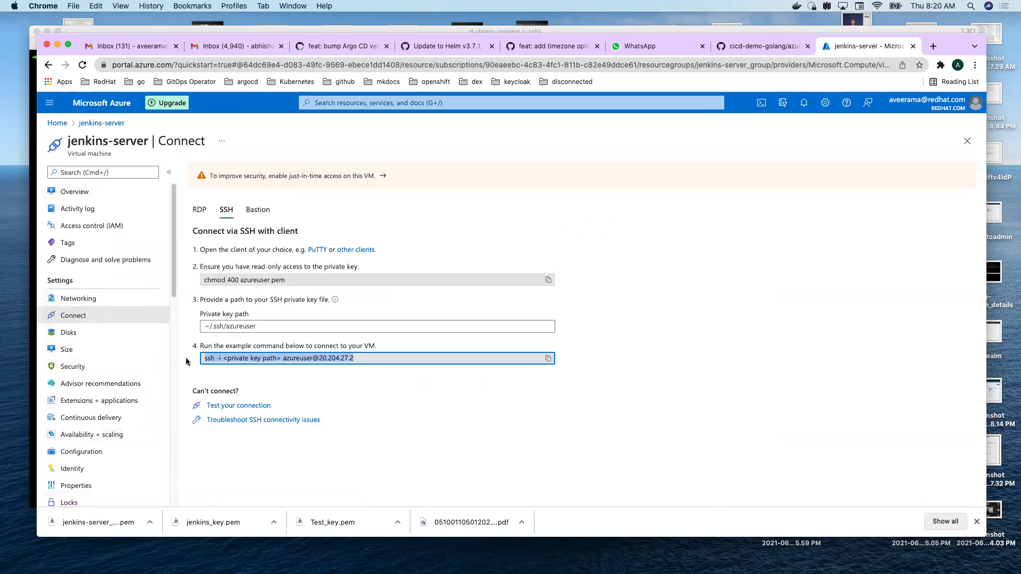
{"action": "key", "text": "super+Tab"}
{"action": "key", "text": "super+Tab"}
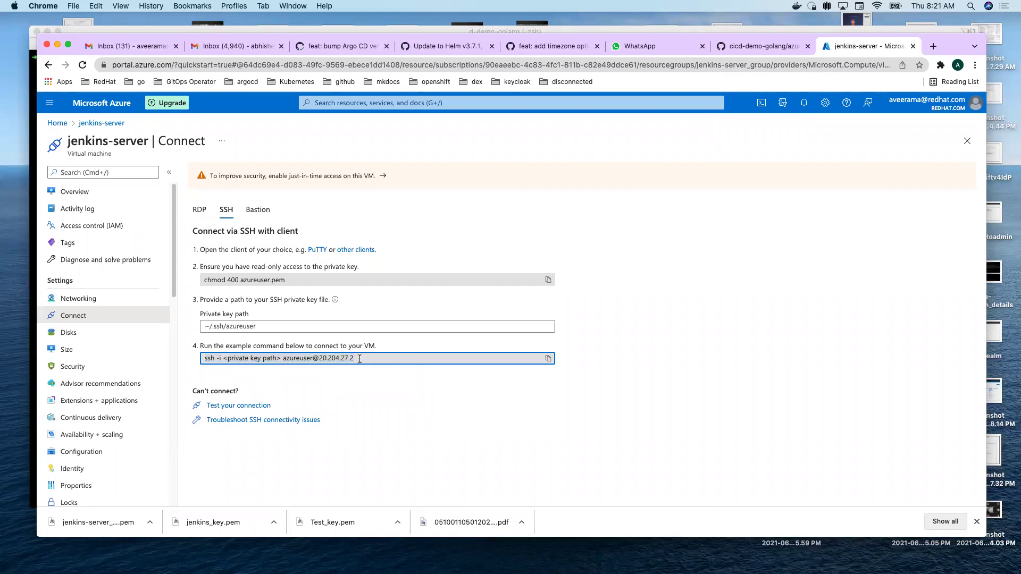
{"action": "key", "text": "super+Tab"}
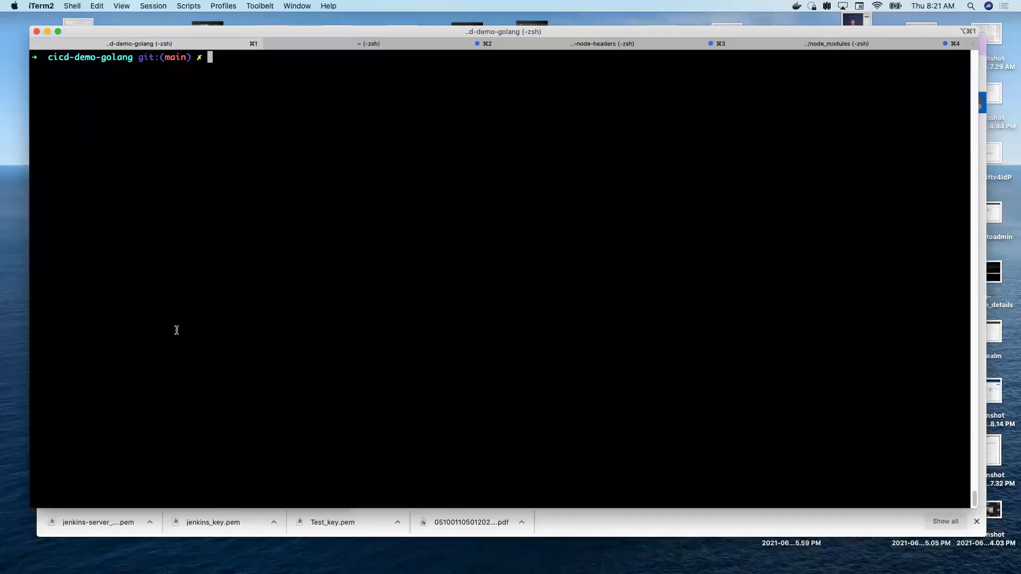
{"action": "key", "text": "super+v"}
{"action": "key", "text": "Left"}
{"action": "key", "text": "Left"}
{"action": "key", "text": "Left"}
{"action": "key", "text": "Left"}
{"action": "key", "text": "Left"}
{"action": "key", "text": "Left"}
{"action": "key", "text": "Left"}
{"action": "key", "text": "Left"}
{"action": "key", "text": "Left"}
{"action": "key", "text": "Left"}
{"action": "key", "text": "Left"}
{"action": "key", "text": "Left"}
{"action": "key", "text": "Left"}
{"action": "key", "text": "Left"}
{"action": "key", "text": "Left"}
{"action": "key", "text": "Left"}
{"action": "key", "text": "Left"}
{"action": "key", "text": "Left"}
{"action": "key", "text": "Left"}
{"action": "key", "text": "Left"}
{"action": "key", "text": "Left"}
{"action": "key", "text": "Left"}
{"action": "key", "text": "BackSpace"}
{"action": "key", "text": "BackSpace"}
{"action": "key", "text": "BackSpace"}
{"action": "key", "text": "BackSpace"}
{"action": "key", "text": "BackSpace"}
{"action": "key", "text": "BackSpace"}
{"action": "key", "text": "BackSpace"}
{"action": "key", "text": "BackSpace"}
{"action": "key", "text": "BackSpace"}
{"action": "key", "text": "BackSpace"}
{"action": "key", "text": "BackSpace"}
{"action": "key", "text": "BackSpace"}
{"action": "key", "text": "BackSpace"}
{"action": "key", "text": "BackSpace"}
{"action": "key", "text": "BackSpace"}
{"action": "key", "text": "BackSpace"}
{"action": "key", "text": "BackSpace"}
{"action": "key", "text": "BackSpace"}
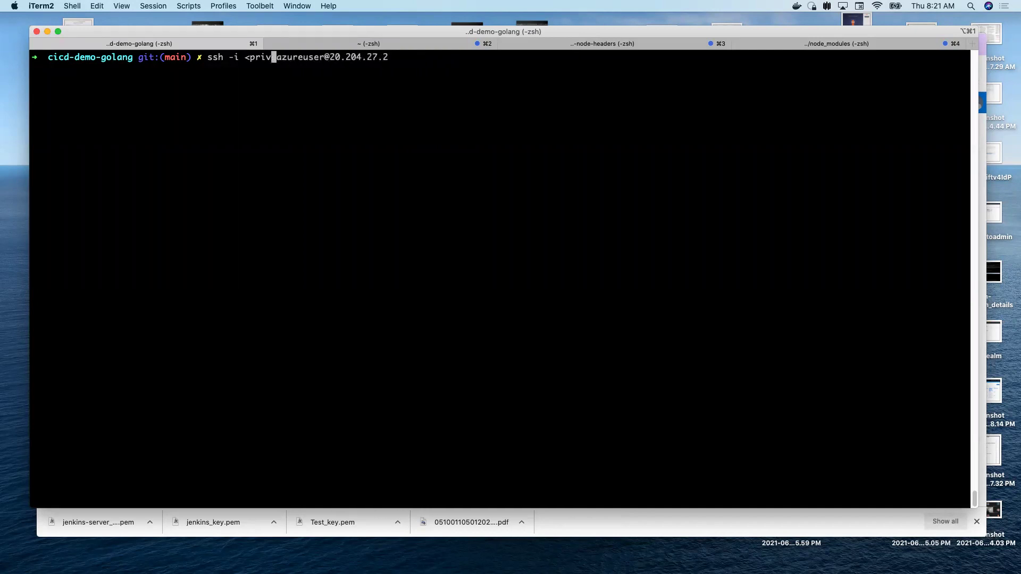
Insert the jenkins-server_key.pem path from the earlier chmod command and connect over SSH, accepting the host's authenticity with yes
{"action": "scroll", "coordinate": [500, 278], "scroll_direction": "up", "scroll_amount": 1}
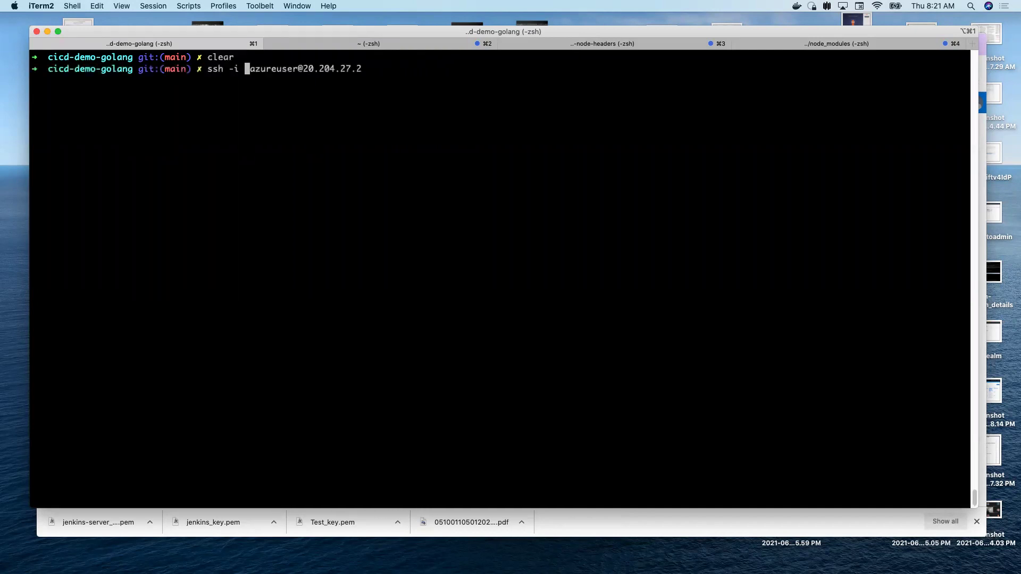
{"action": "scroll", "coordinate": [237, 283], "scroll_direction": "up", "scroll_amount": 5}
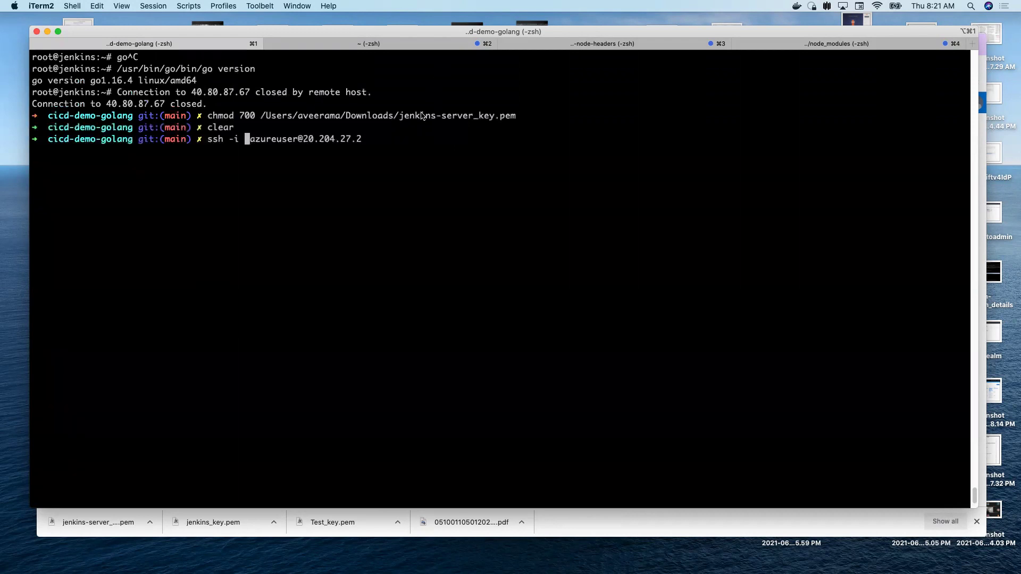
{"action": "double_click", "coordinate": [422, 116]}
{"action": "key", "text": "super+c"}
{"action": "key", "text": "super+v"}
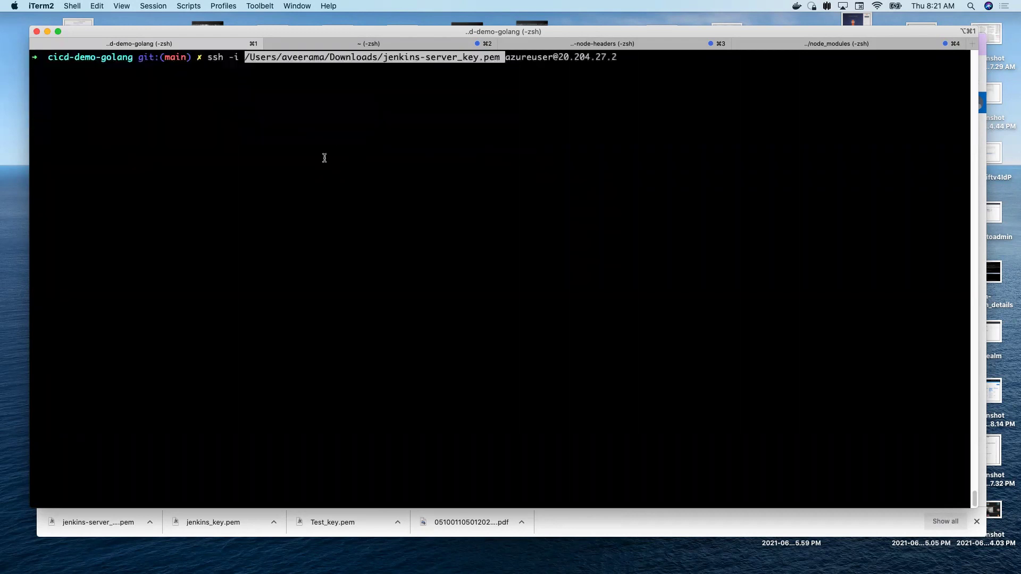
{"action": "key", "text": "Return"}
{"action": "type", "text": "yes"}
{"action": "key", "text": "Return"}
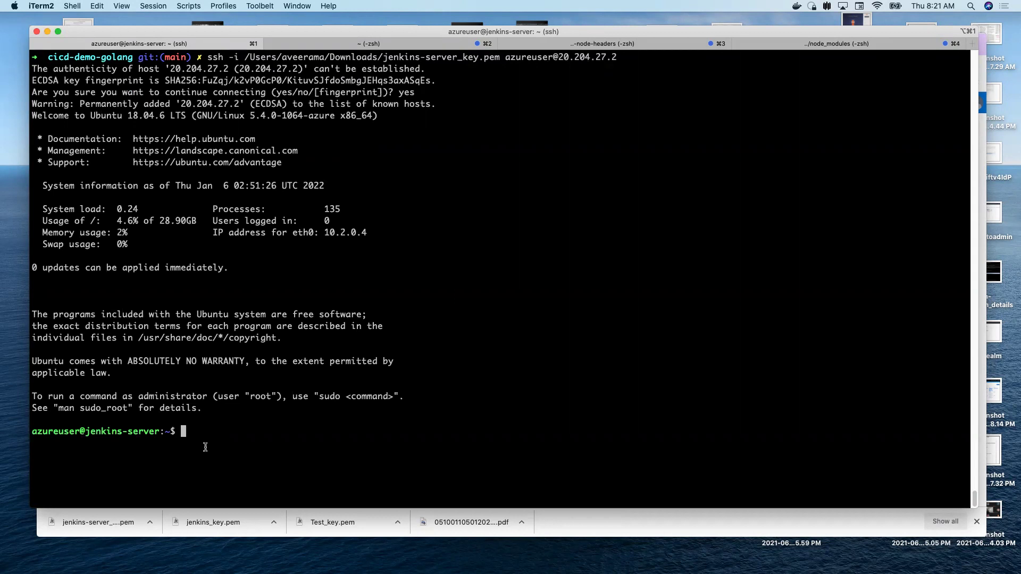
Switch to the root user with sudo su - and clear the terminal
{"action": "type", "text": "sudo -"}
{"action": "key", "text": "BackSpace"}
{"action": "type", "text": "su -"}
{"action": "key", "text": "Return"}
{"action": "type", "text": "clear"}
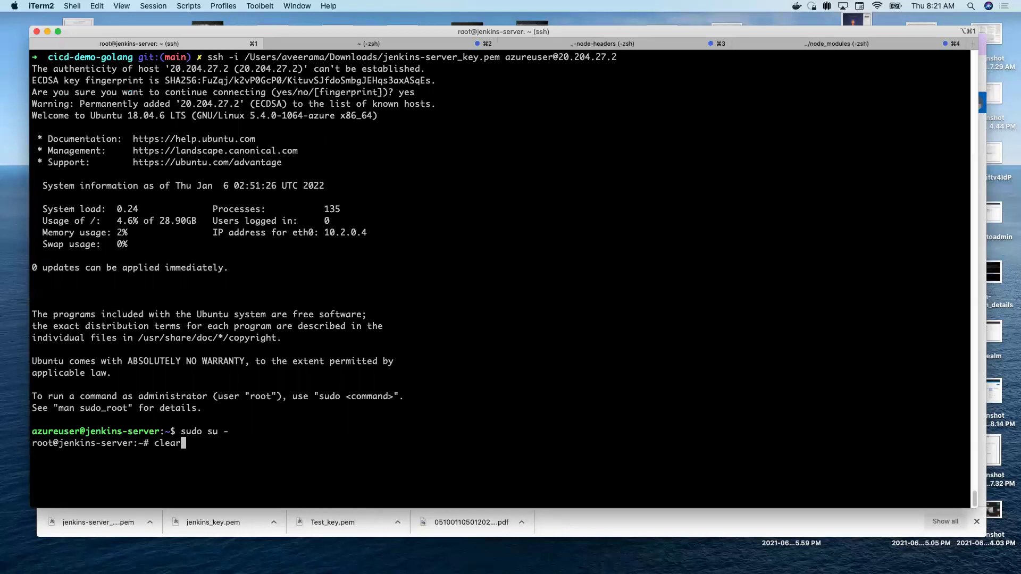
{"action": "key", "text": "Return"}
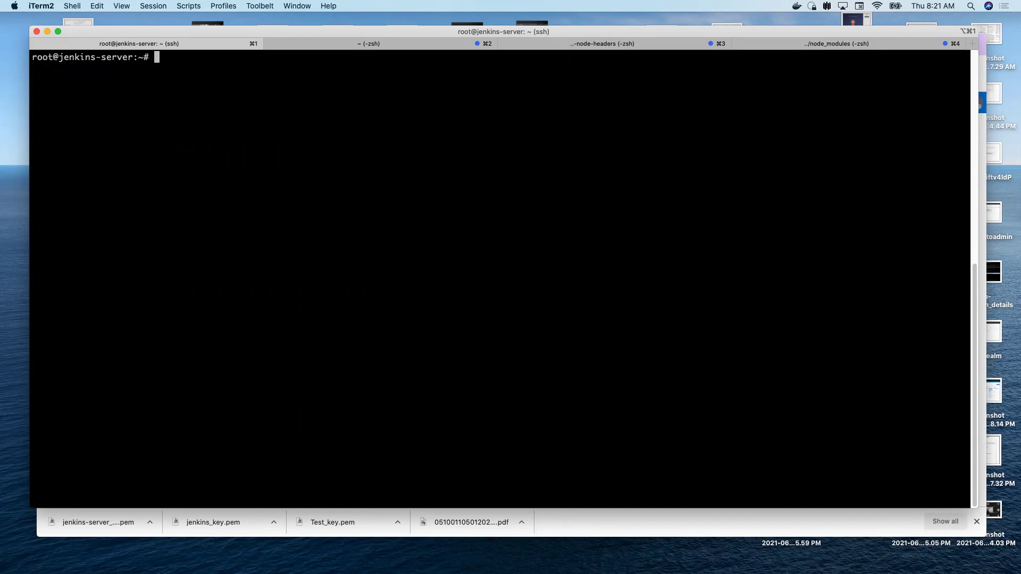
Check for Java on the server with java -v, and refresh the package lists with apt update
{"action": "type", "text": "hava"}
{"action": "key", "text": "BackSpace"}
{"action": "key", "text": "BackSpace"}
{"action": "key", "text": "BackSpace"}
{"action": "key", "text": "BackSpace"}
{"action": "key", "text": "BackSpace"}
{"action": "key", "text": "BackSpace"}
{"action": "type", "text": "java -cve"}
{"action": "key", "text": "BackSpace"}
{"action": "key", "text": "BackSpace"}
{"action": "key", "text": "BackSpace"}
{"action": "type", "text": "v"}
{"action": "key", "text": "Return"}
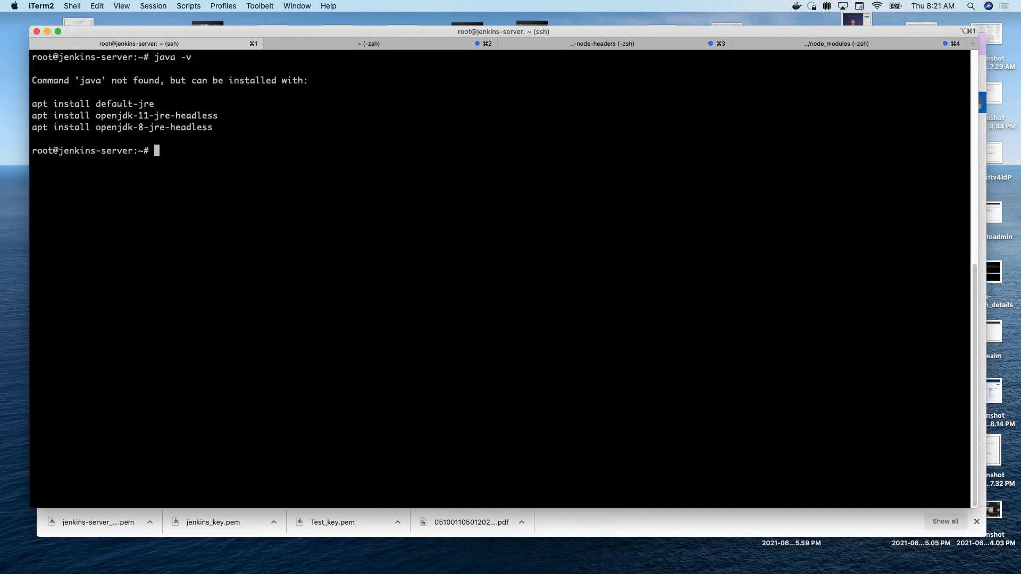
{"action": "type", "text": "apt update"}
{"action": "key", "text": "Return"}
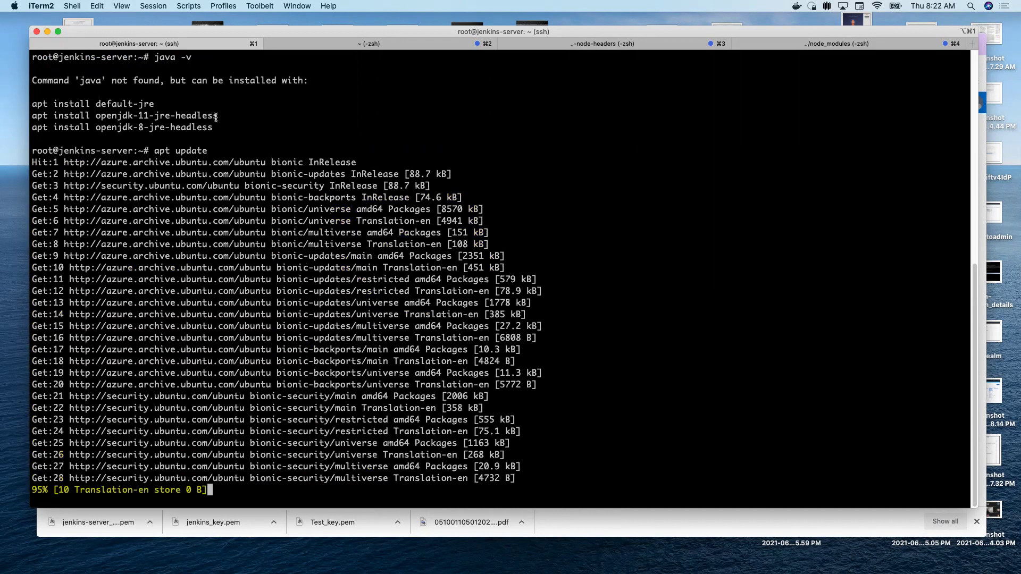
Install openjdk-11-jre-headless with apt, agreeing to continue, and check the installation with java -version
{"action": "left_click_drag", "start_coordinate": [217, 116], "coordinate": [31, 116]}
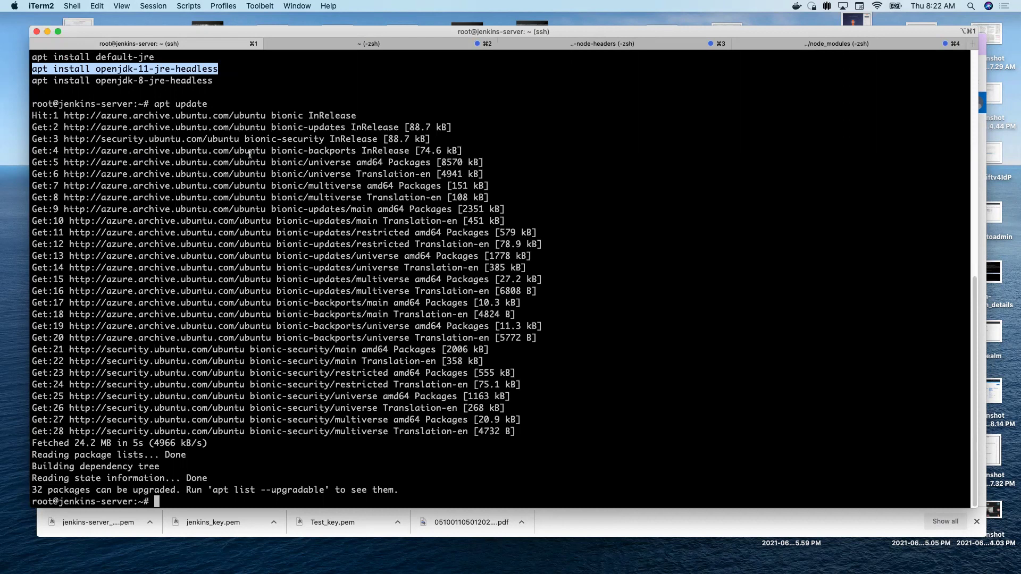
{"action": "key", "text": "super+v"}
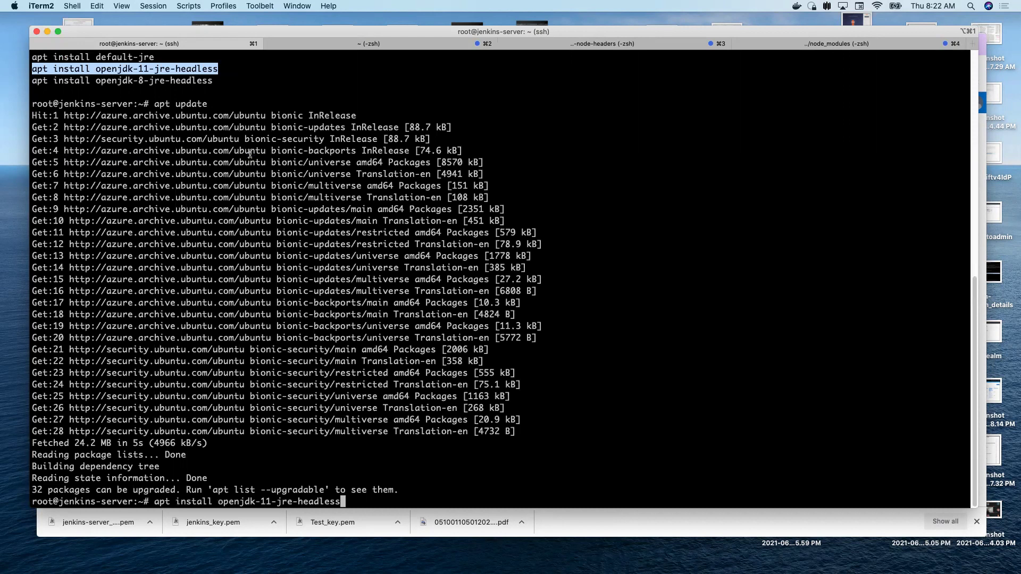
{"action": "key", "text": "Right"}
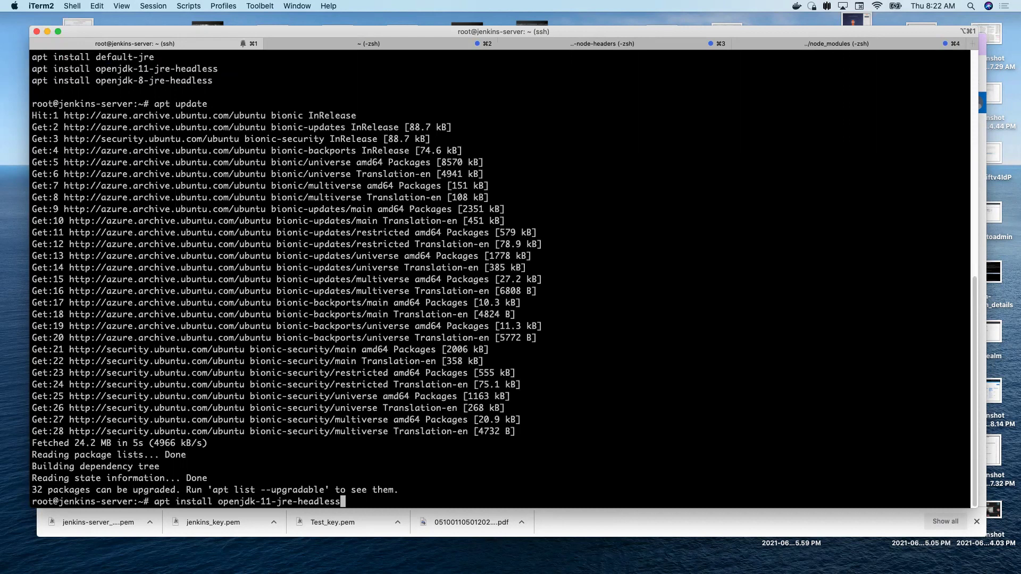
{"action": "key", "text": "Return"}
{"action": "type", "text": "y"}
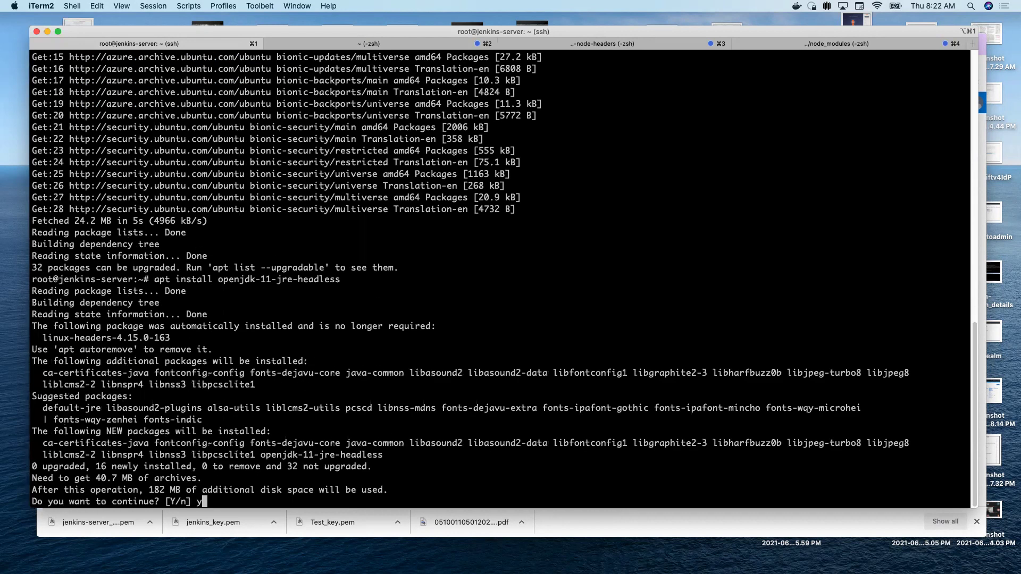
{"action": "key", "text": "Return"}
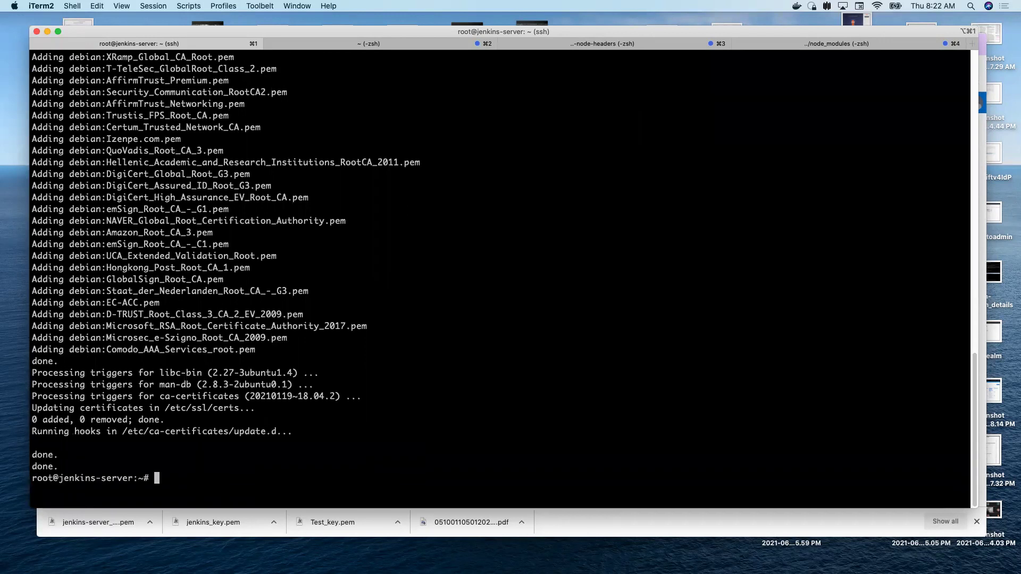
{"action": "type", "text": "java -version"}
{"action": "key", "text": "Return"}
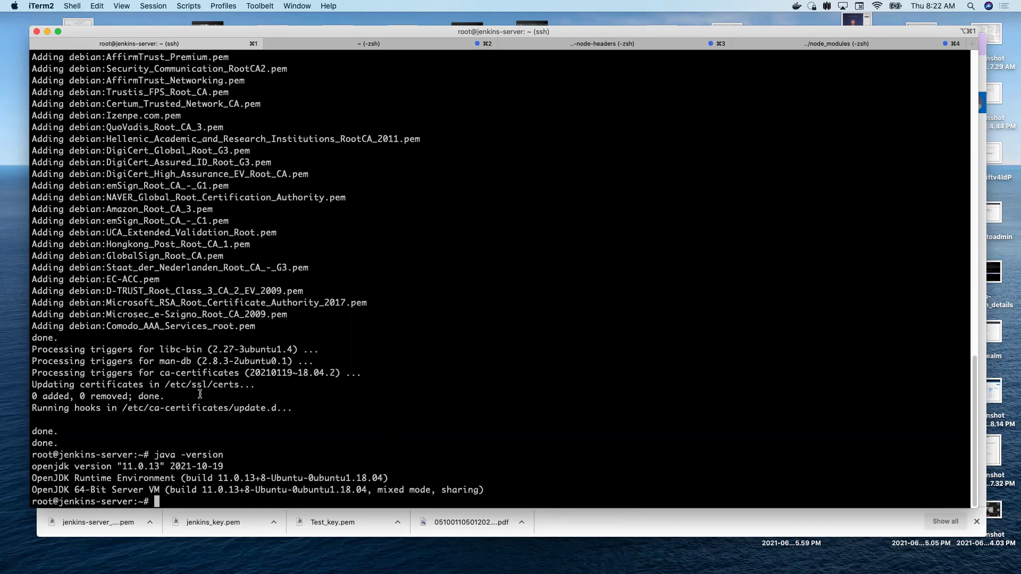
Switch to Chrome and search Google for "install jenkins on ubuntu" in a new tab
{"action": "key", "text": "super+Tab"}
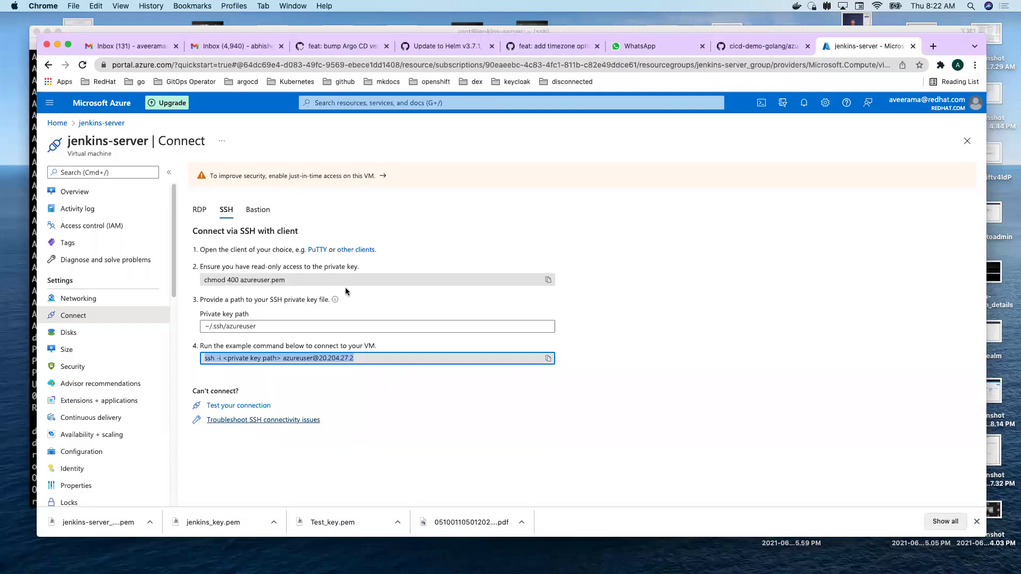
{"action": "left_click", "coordinate": [933, 47]}
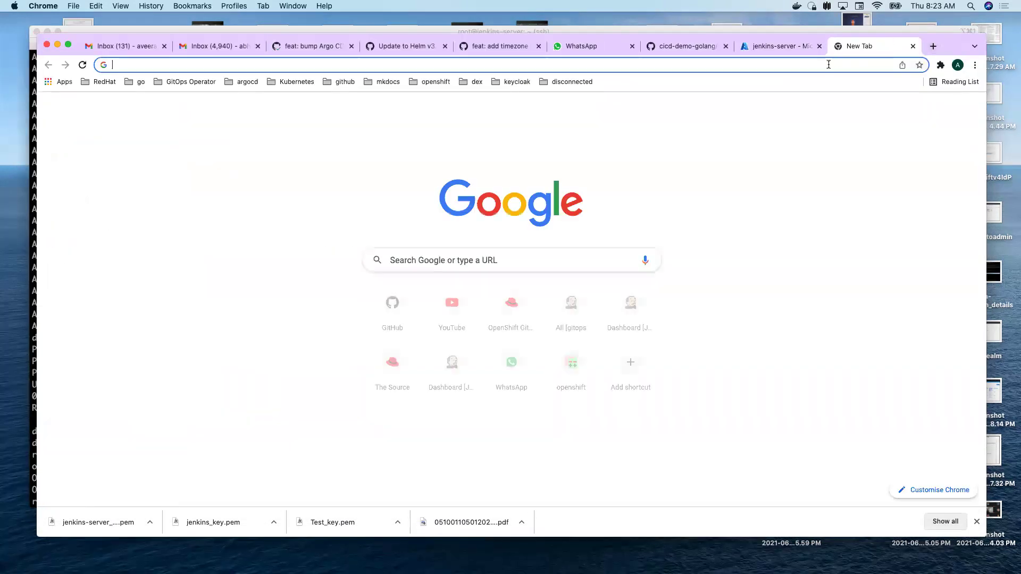
{"action": "left_click", "coordinate": [829, 66]}
{"action": "type", "text": "install "}
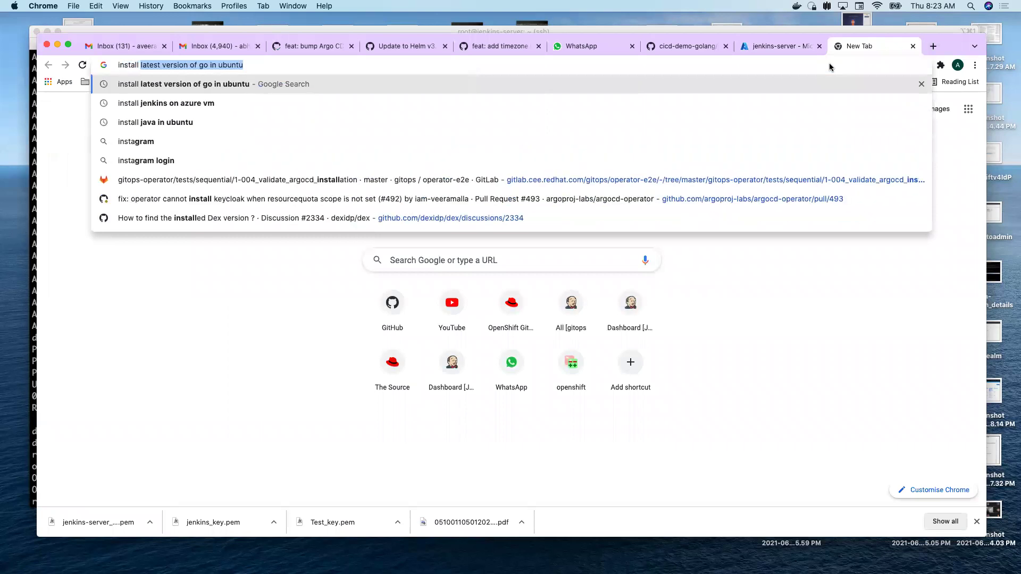
{"action": "type", "text": "jenkins"}
{"action": "key", "text": "Right"}
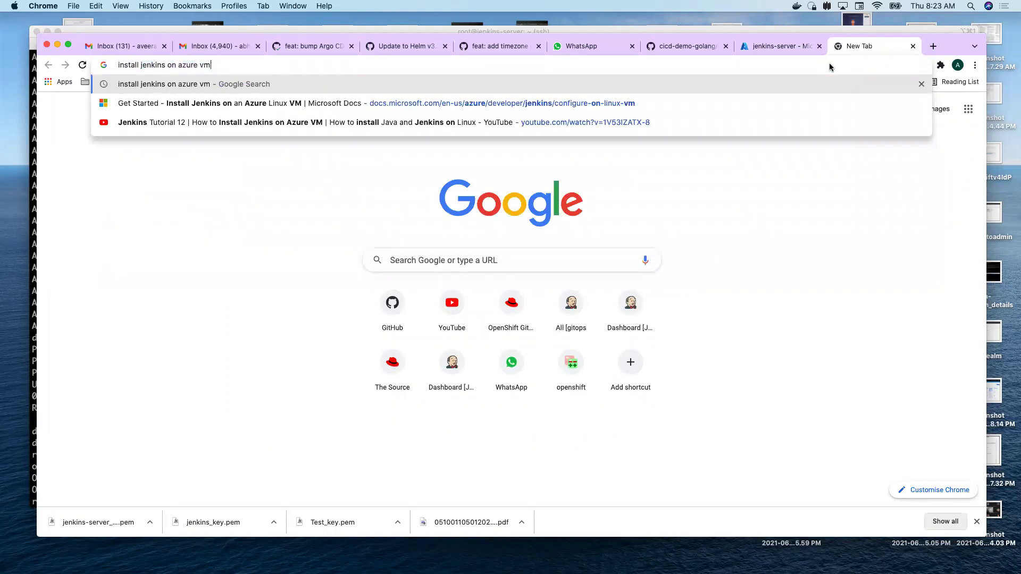
{"action": "key", "text": "BackSpace"}
{"action": "key", "text": "BackSpace"}
{"action": "key", "text": "BackSpace"}
{"action": "key", "text": "BackSpace"}
{"action": "key", "text": "BackSpace"}
{"action": "key", "text": "BackSpace"}
{"action": "key", "text": "BackSpace"}
{"action": "key", "text": "BackSpace"}
{"action": "key", "text": "BackSpace"}
{"action": "key", "text": "BackSpace"}
{"action": "key", "text": "BackSpace"}
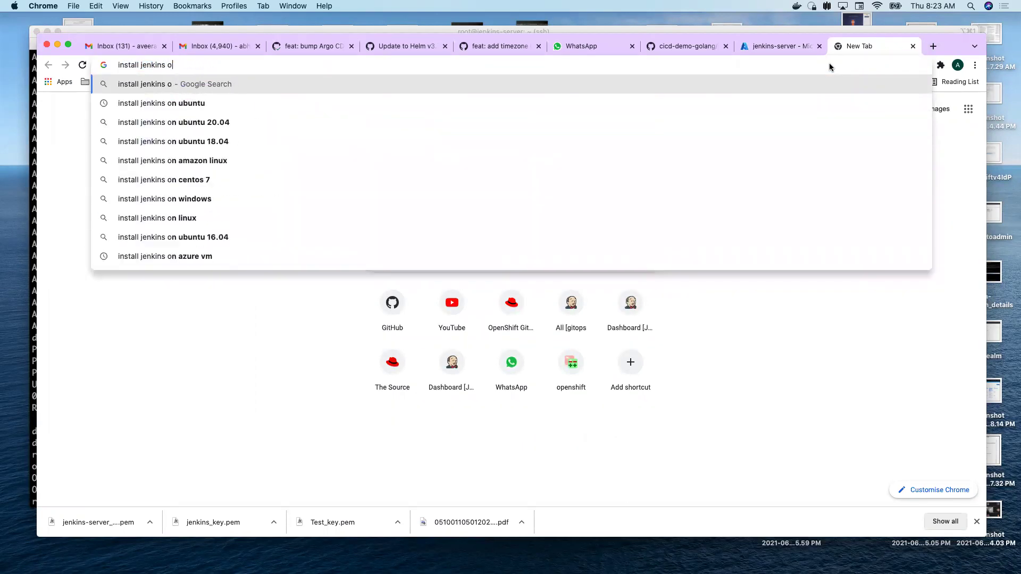
{"action": "key", "text": "Down"}
{"action": "key", "text": "Return"}
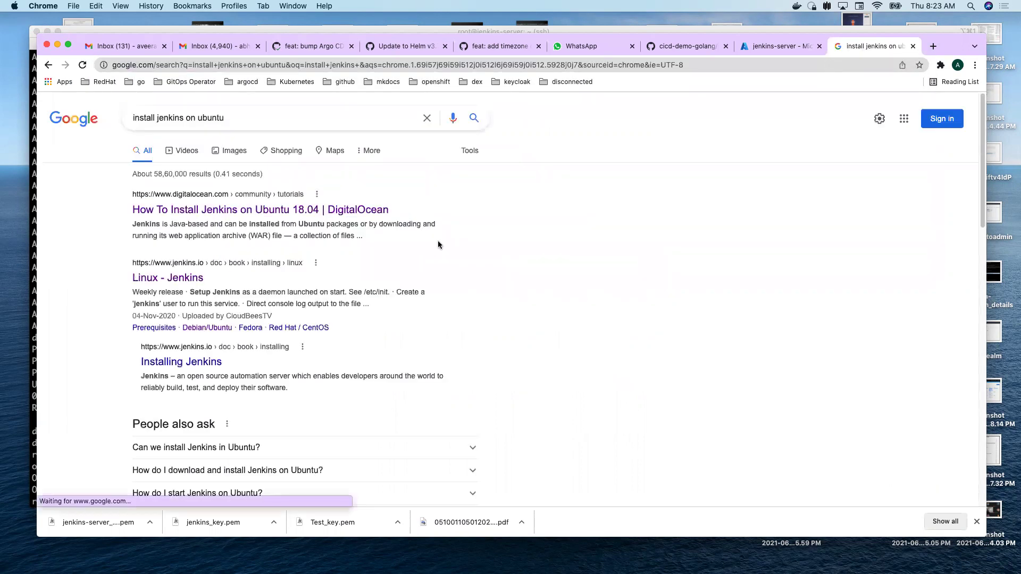
Open DigitalOcean's guide on installing Jenkins on Ubuntu 18.04 and go to the commands under Step 1 — Installing Jenkins
{"action": "left_click", "coordinate": [279, 216]}
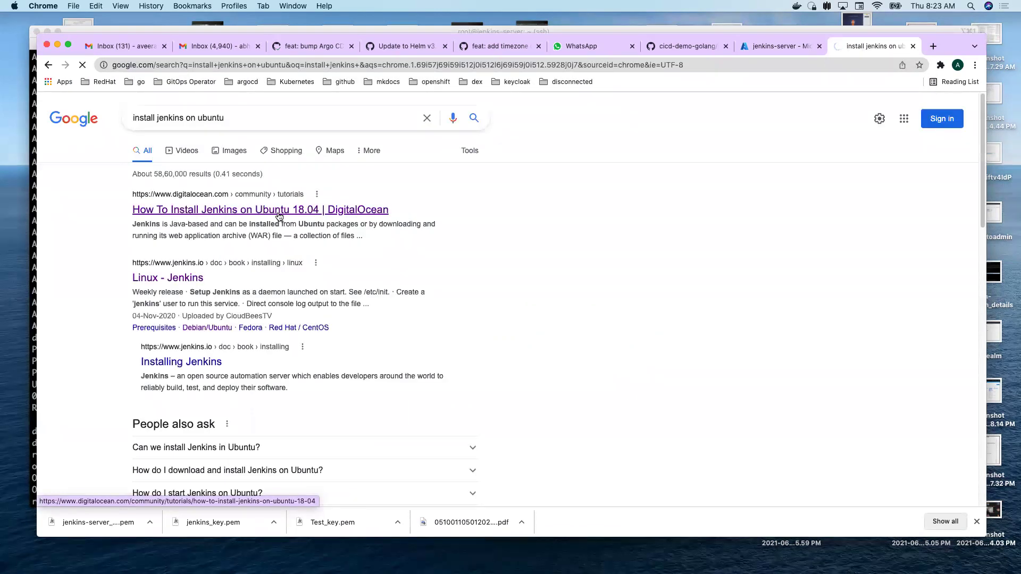
{"action": "scroll", "coordinate": [260, 322], "scroll_direction": "down", "scroll_amount": 5}
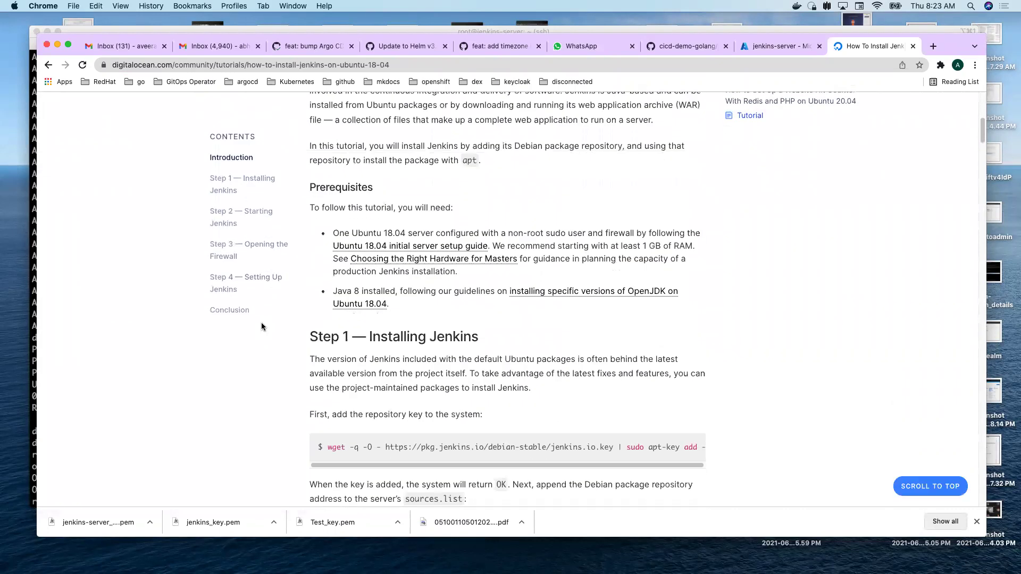
{"action": "scroll", "coordinate": [260, 323], "scroll_direction": "down", "scroll_amount": 3}
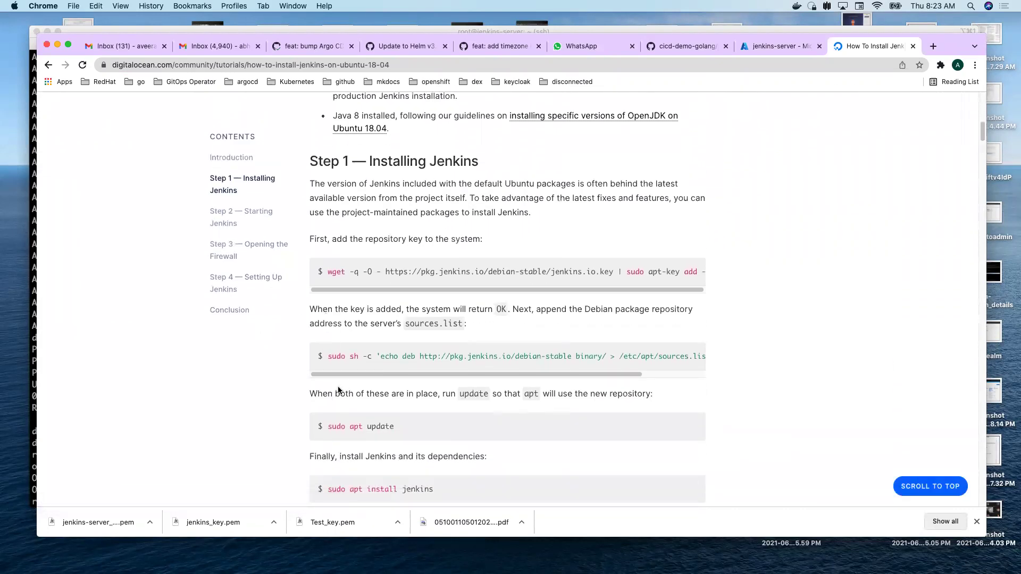
Copy the guide's wget command for the Jenkins repository key and run it in the iTerm2 SSH session on jenkins-server
{"action": "scroll", "coordinate": [279, 380], "scroll_direction": "down", "scroll_amount": 1}
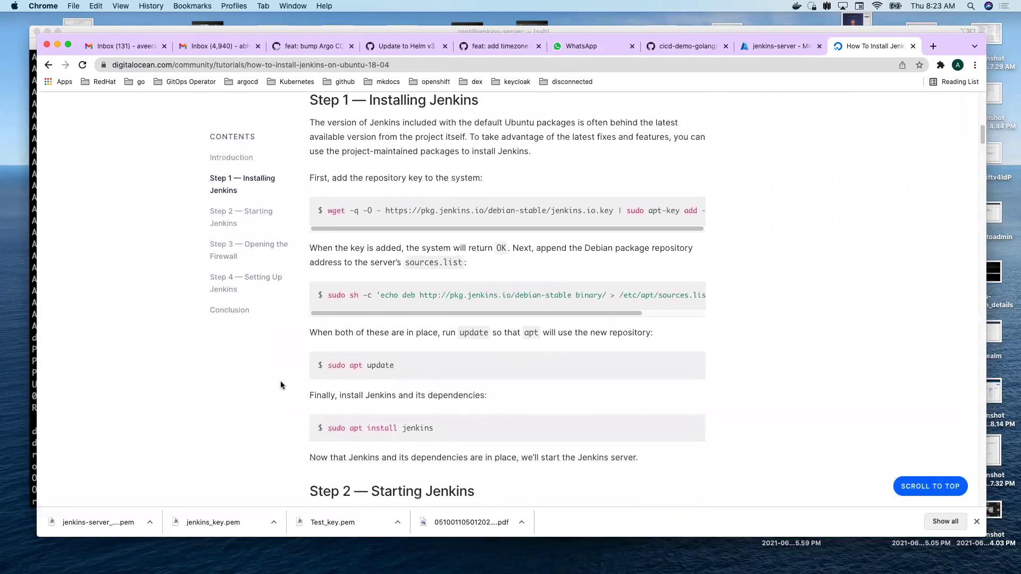
{"action": "left_click_drag", "start_coordinate": [326, 211], "coordinate": [653, 222]}
{"action": "key", "text": "super+c"}
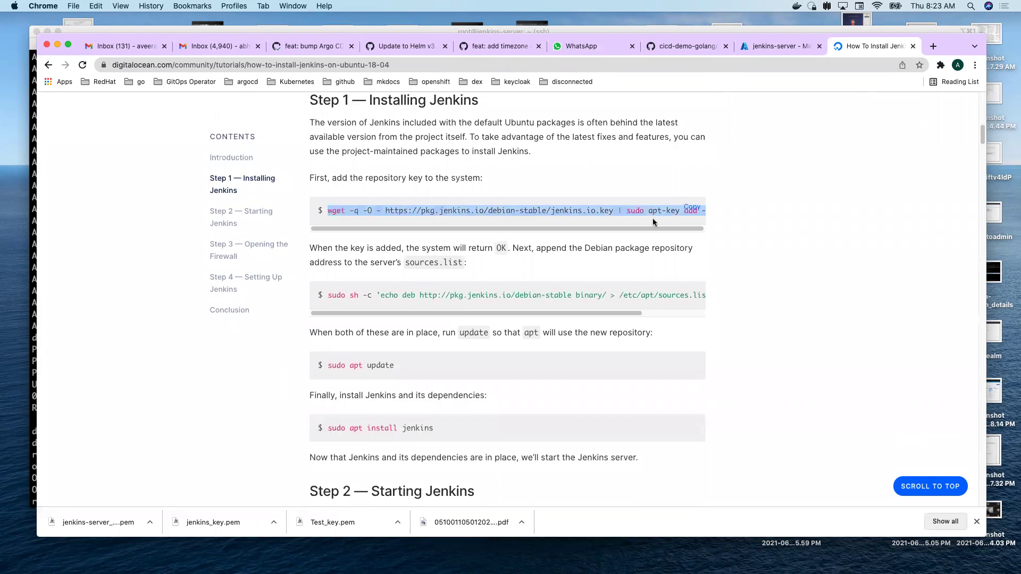
{"action": "left_click", "coordinate": [691, 208]}
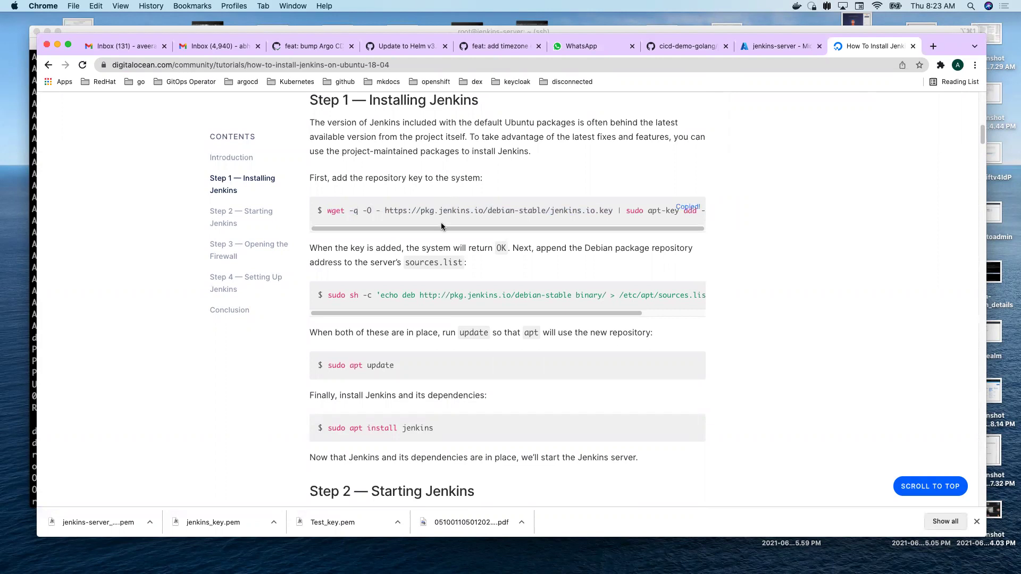
{"action": "key", "text": "super+Tab"}
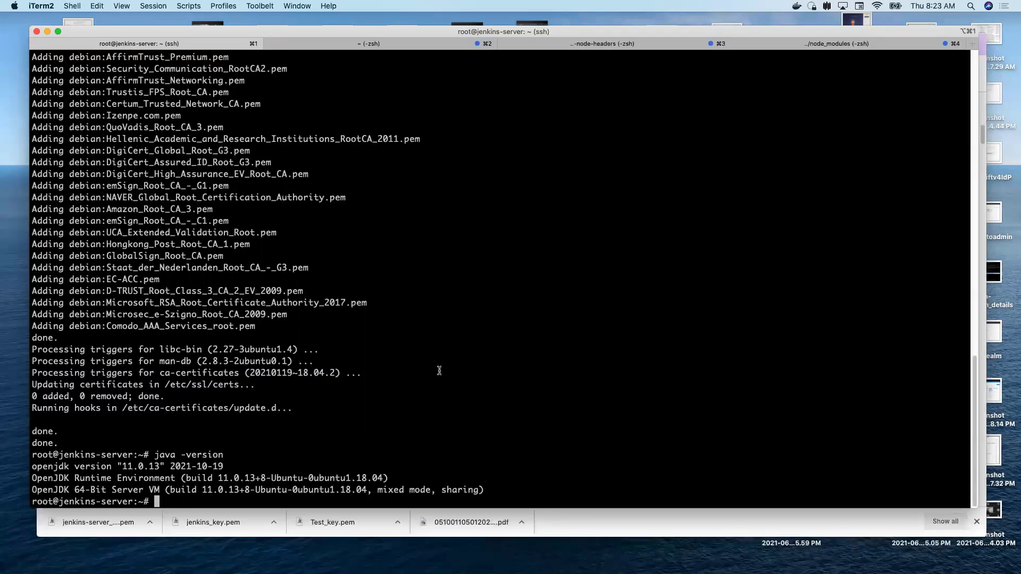
{"action": "key", "text": "super+v"}
{"action": "key", "text": "Return"}
{"action": "key", "text": "Return"}
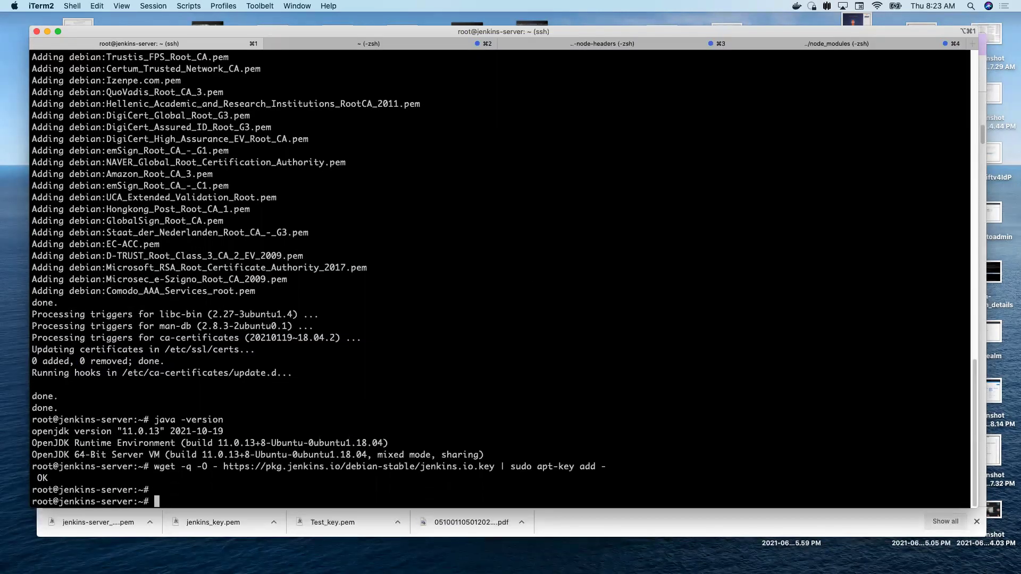
{"action": "left_click_drag", "start_coordinate": [47, 488], "coordinate": [33, 480]}
Copy the guide's command that writes the Jenkins Debian repository to /etc/apt/sources.list.d/jenkins.list, and run it on the server in iTerm2
{"action": "key", "text": "super+Tab"}
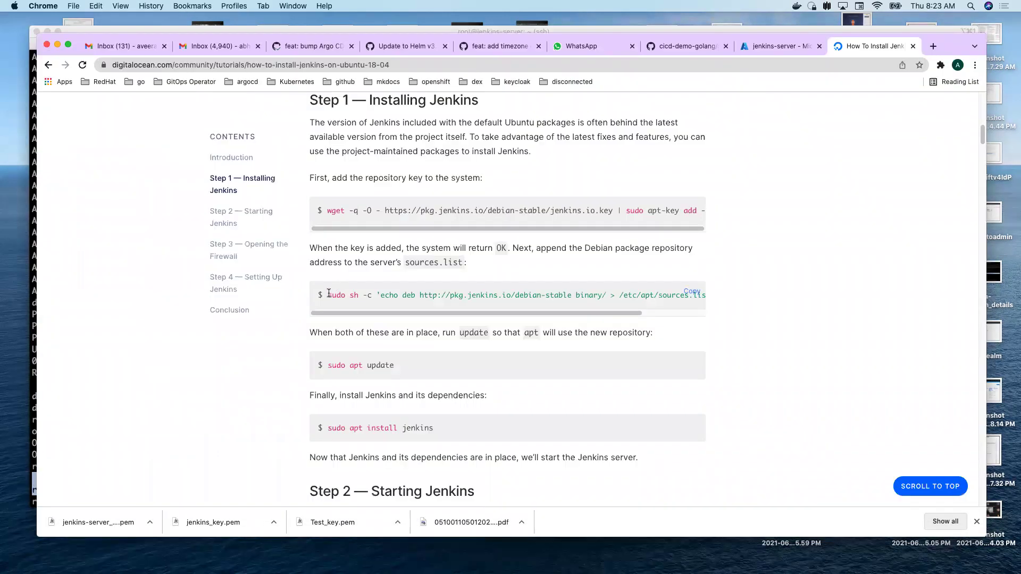
{"action": "left_click", "coordinate": [691, 291]}
{"action": "key", "text": "super+Tab"}
{"action": "key", "text": "super+v"}
{"action": "key", "text": "Return"}
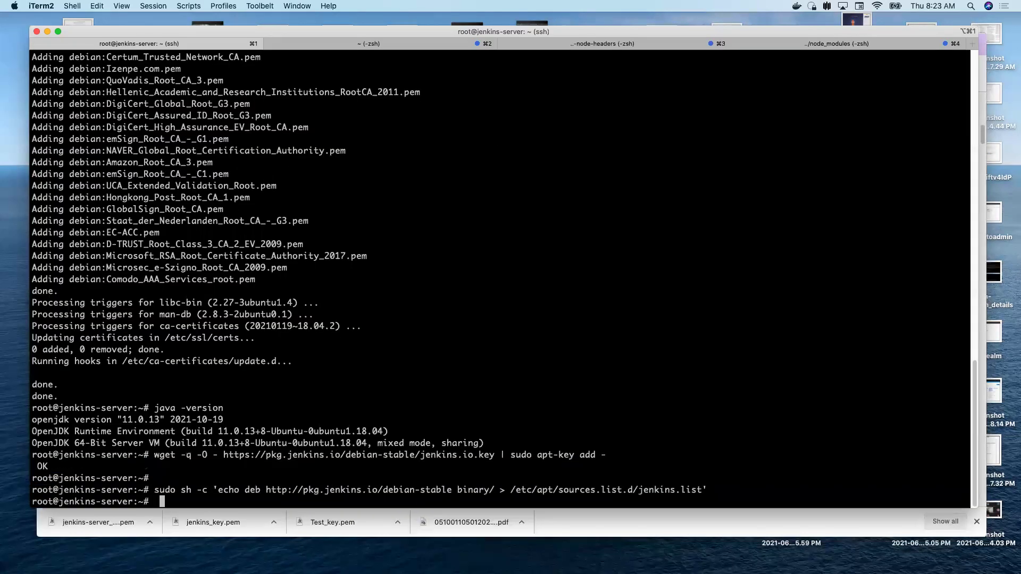
Copy sudo apt update from the guide in Chrome and run it on the server in iTerm2
{"action": "key", "text": "super+Tab"}
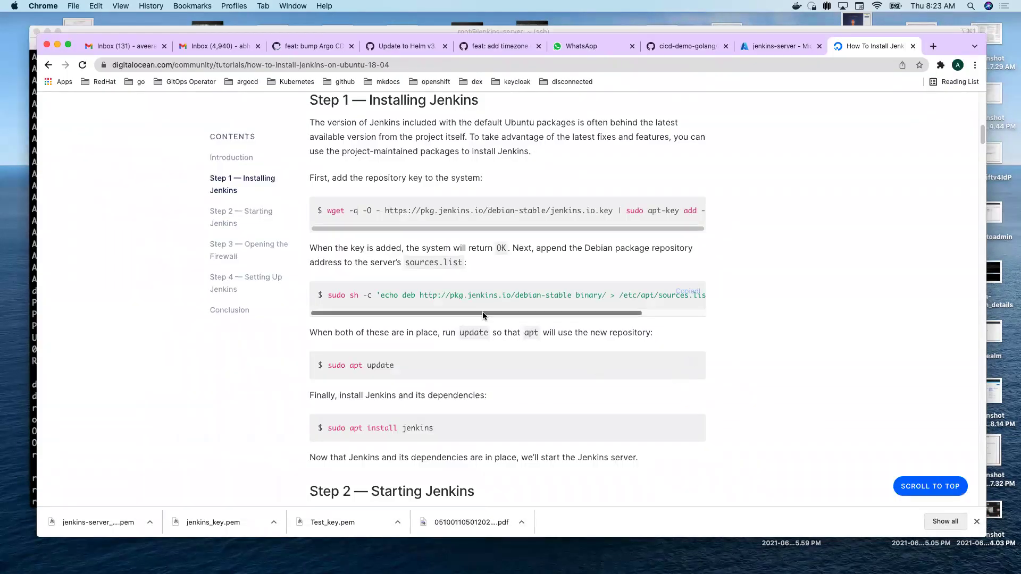
{"action": "scroll", "coordinate": [483, 311], "scroll_direction": "down", "scroll_amount": 3}
{"action": "left_click_drag", "start_coordinate": [324, 307], "coordinate": [452, 309]}
{"action": "key", "text": "super+c"}
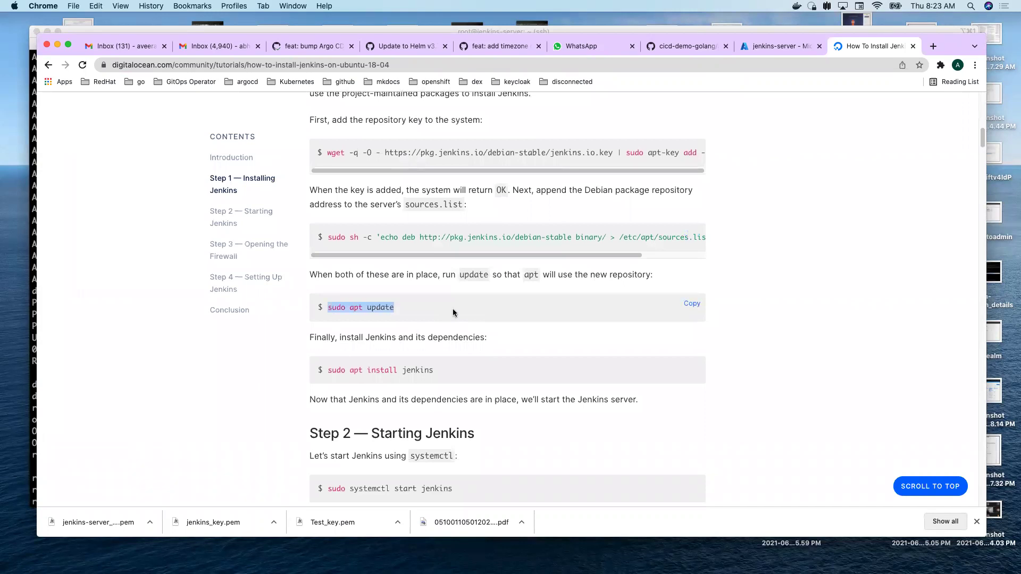
{"action": "key", "text": "super+Tab"}
{"action": "key", "text": "super+v"}
{"action": "key", "text": "Return"}
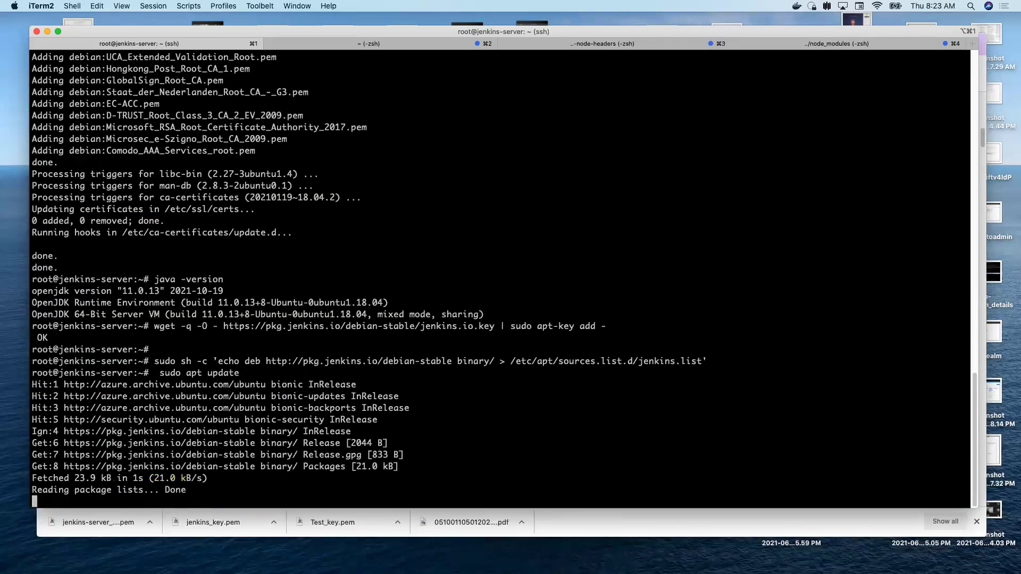
Copy sudo apt install jenkins from the guide, run it on the server in iTerm2, and agree to continue
{"action": "key", "text": "super+Tab"}
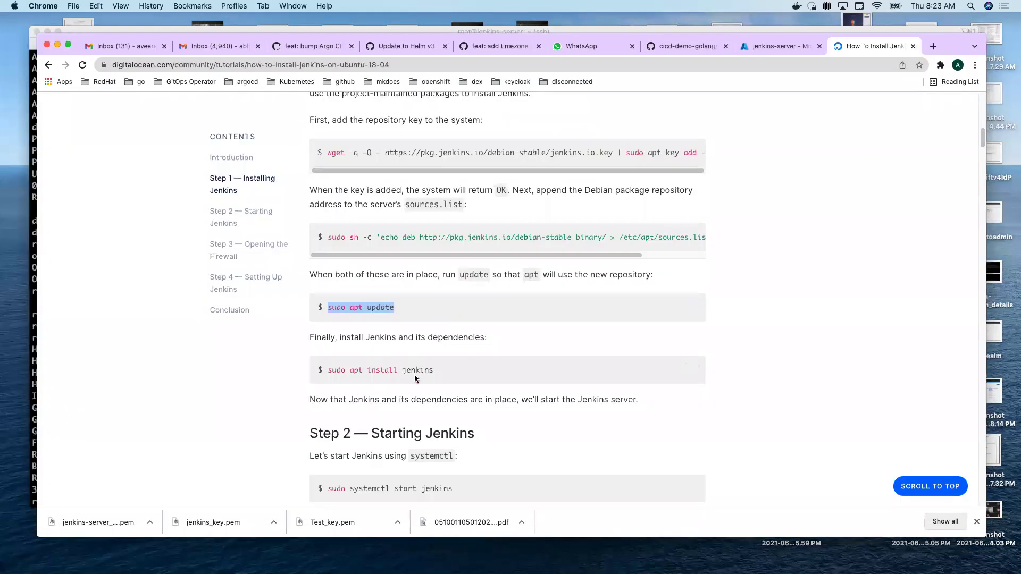
{"action": "left_click", "coordinate": [690, 367]}
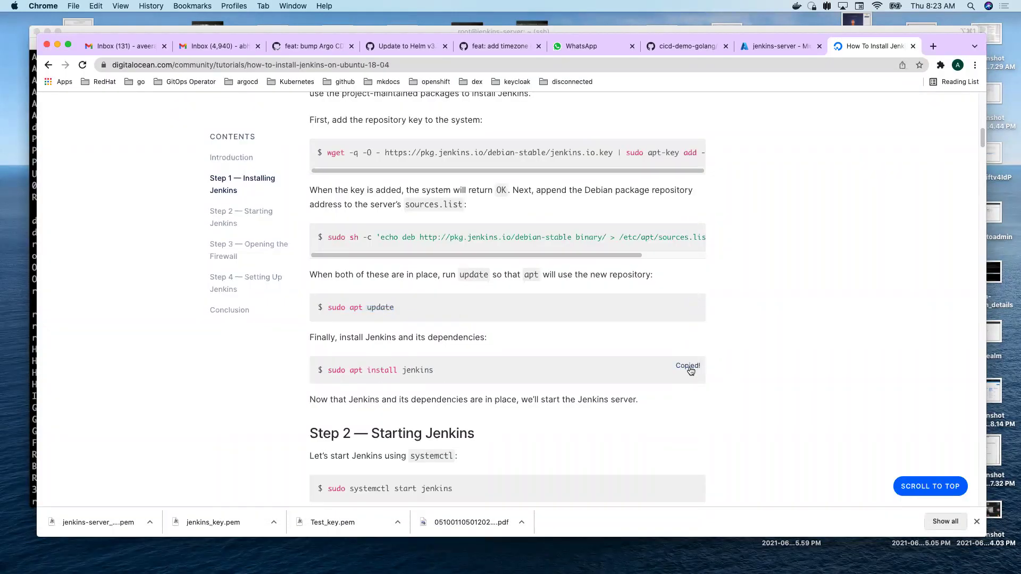
{"action": "key", "text": "super+Tab"}
{"action": "key", "text": "super+v"}
{"action": "key", "text": "Return"}
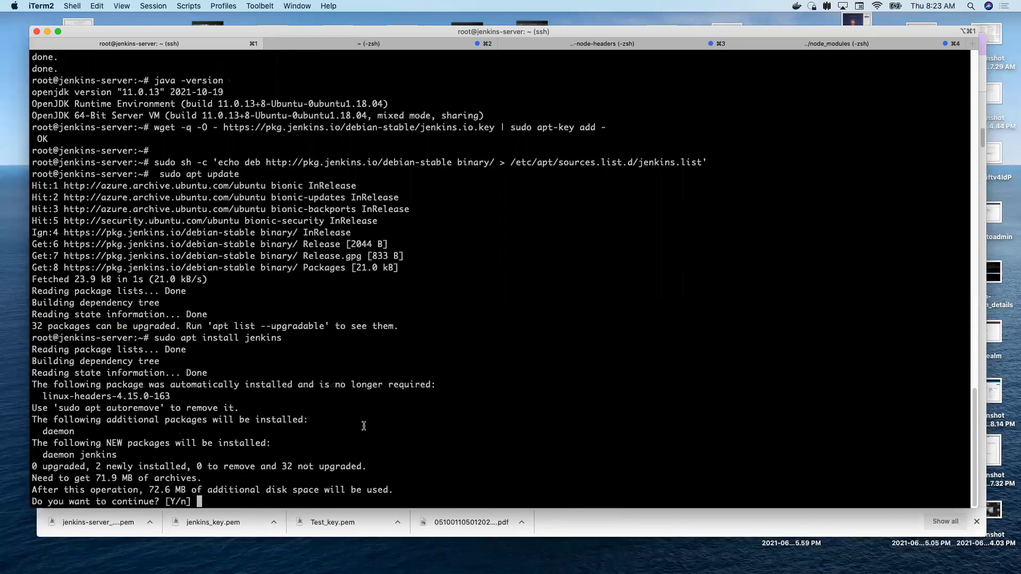
{"action": "type", "text": "y"}
{"action": "key", "text": "Return"}
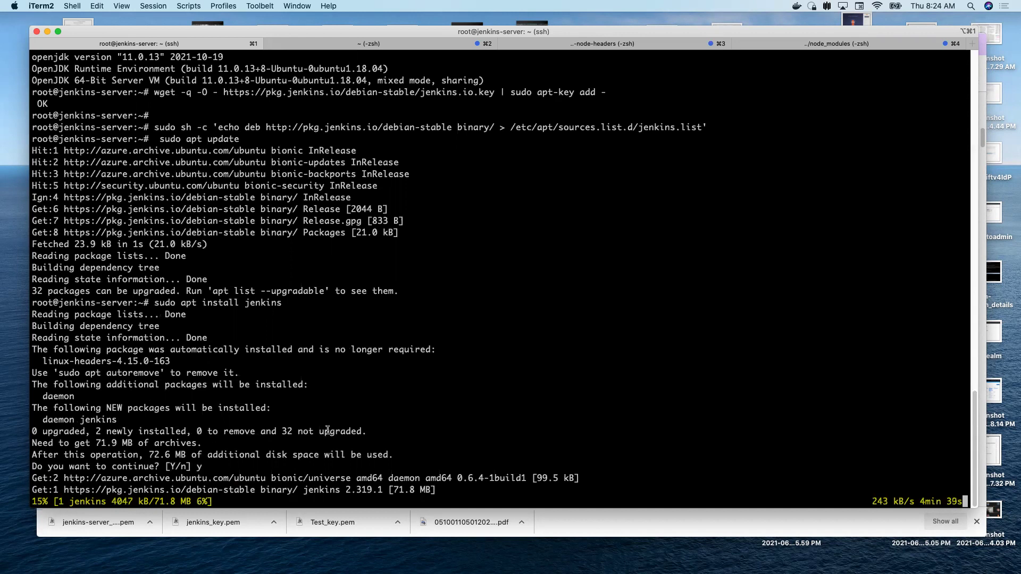
Switch to the Azure portal in Chrome and open the Networking settings of the jenkins-server virtual machine
{"action": "key", "text": "super+Tab"}
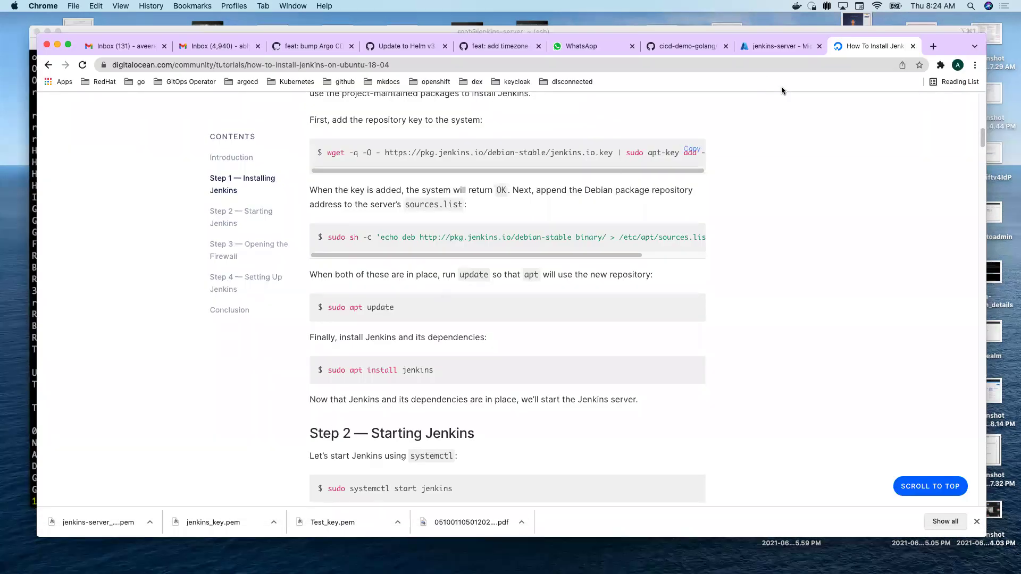
{"action": "left_click", "coordinate": [782, 47]}
{"action": "left_click", "coordinate": [399, 411]}
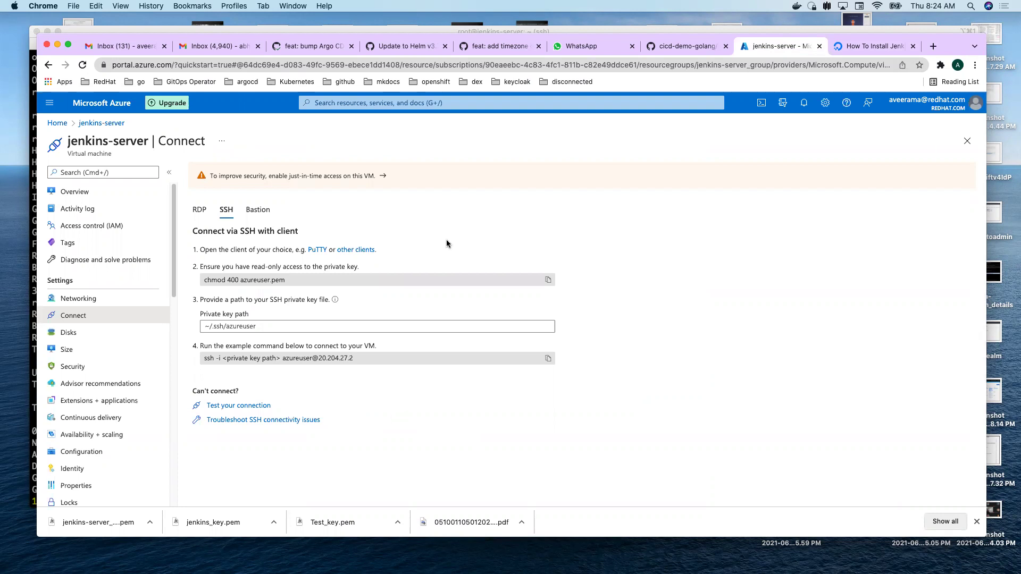
{"action": "left_click", "coordinate": [80, 301]}
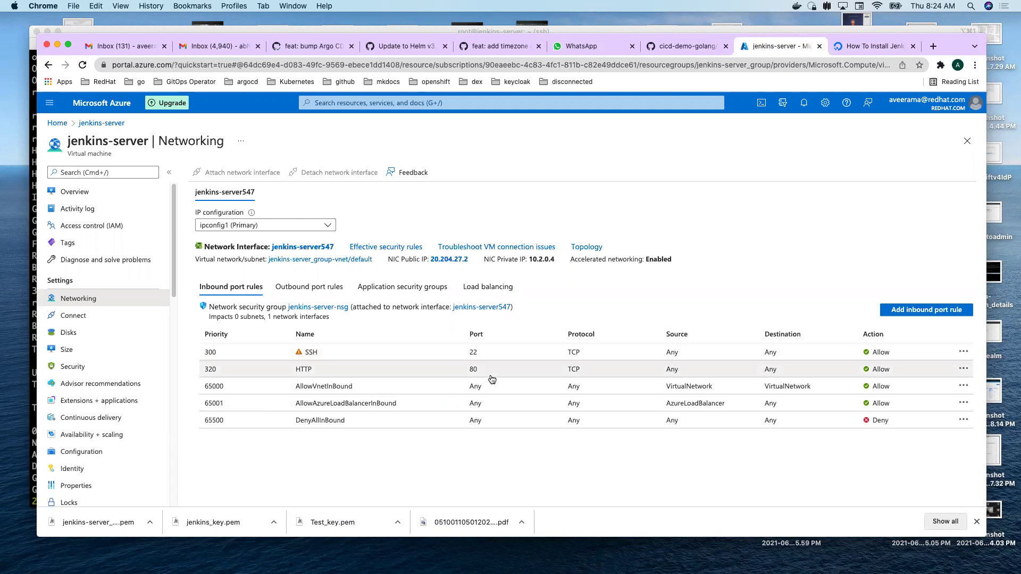
Add an inbound security rule Port_8080 that allows TCP traffic to destination port 8080 with priority 100
{"action": "left_click", "coordinate": [926, 309]}
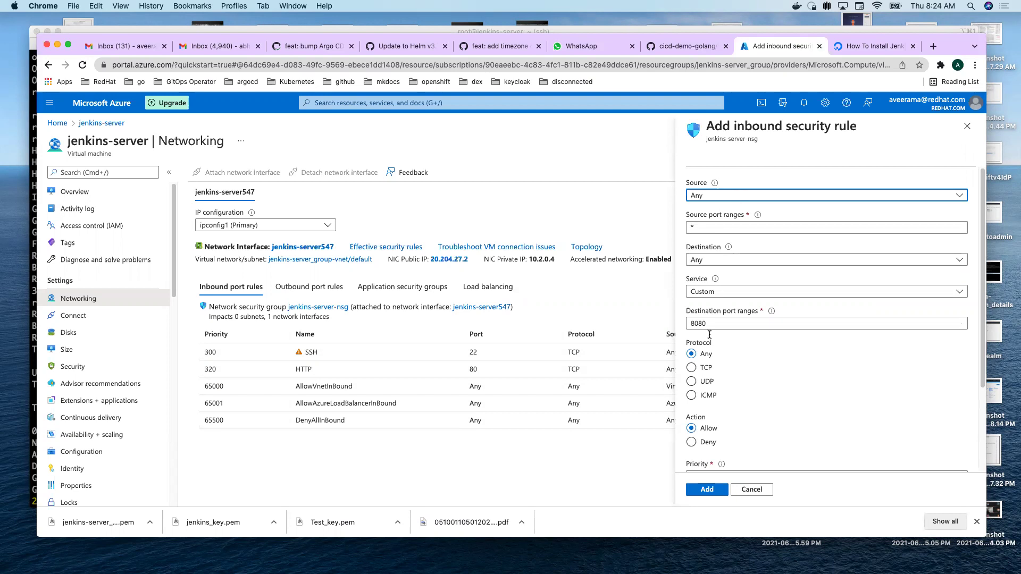
{"action": "left_click", "coordinate": [691, 367]}
{"action": "scroll", "coordinate": [691, 367], "scroll_direction": "down", "scroll_amount": 2}
{"action": "scroll", "coordinate": [691, 367], "scroll_direction": "down", "scroll_amount": 1}
{"action": "left_click", "coordinate": [702, 388]}
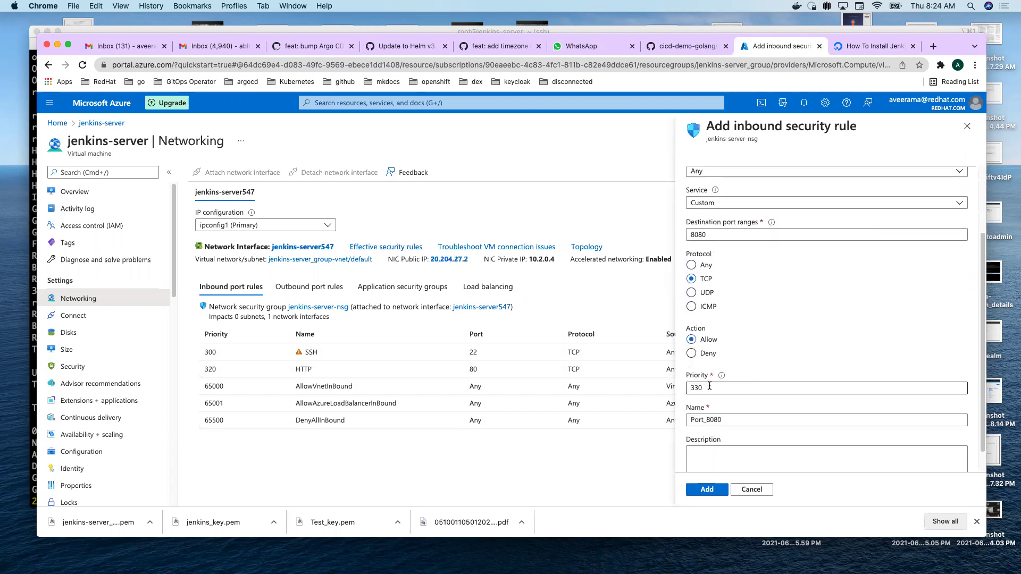
{"action": "key", "text": "super+a"}
{"action": "type", "text": "1"}
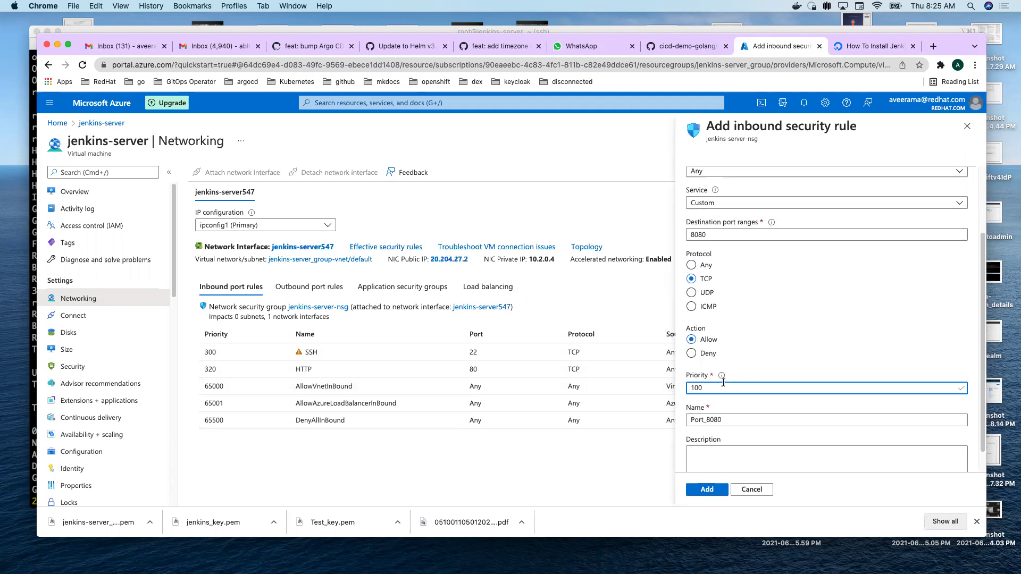
{"action": "scroll", "coordinate": [724, 386], "scroll_direction": "up", "scroll_amount": 3}
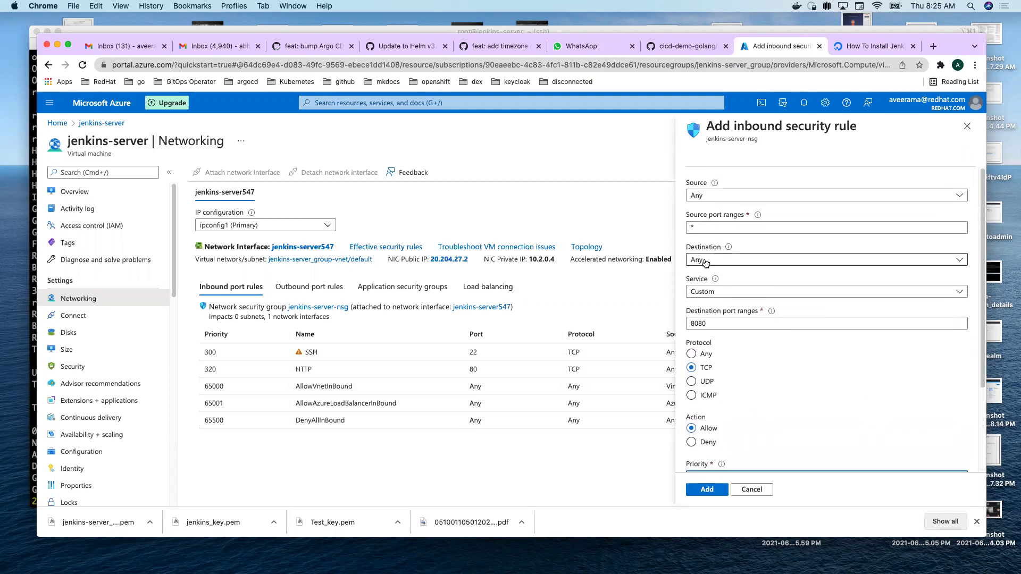
{"action": "scroll", "coordinate": [715, 377], "scroll_direction": "down", "scroll_amount": 3}
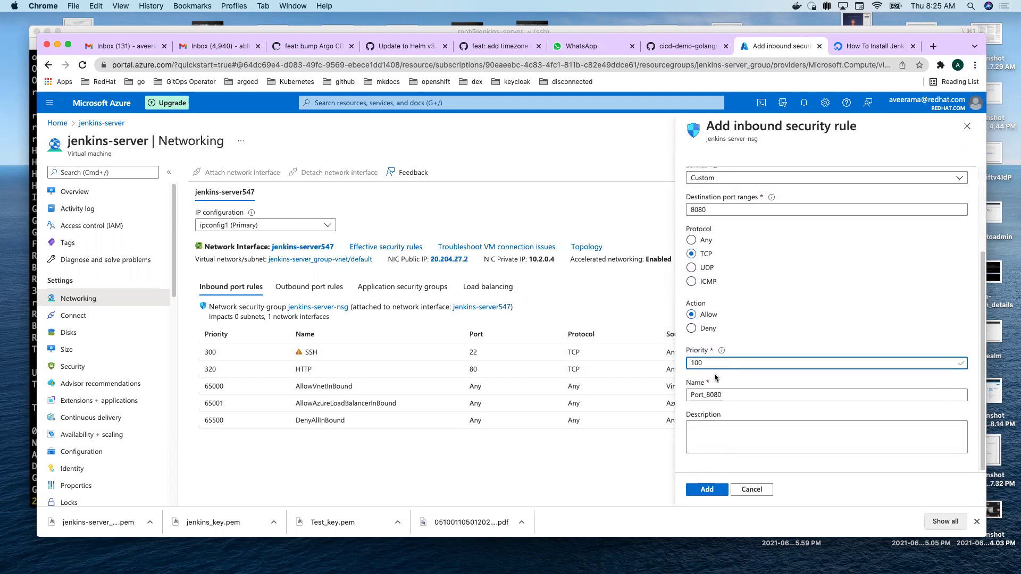
{"action": "left_click", "coordinate": [706, 491]}
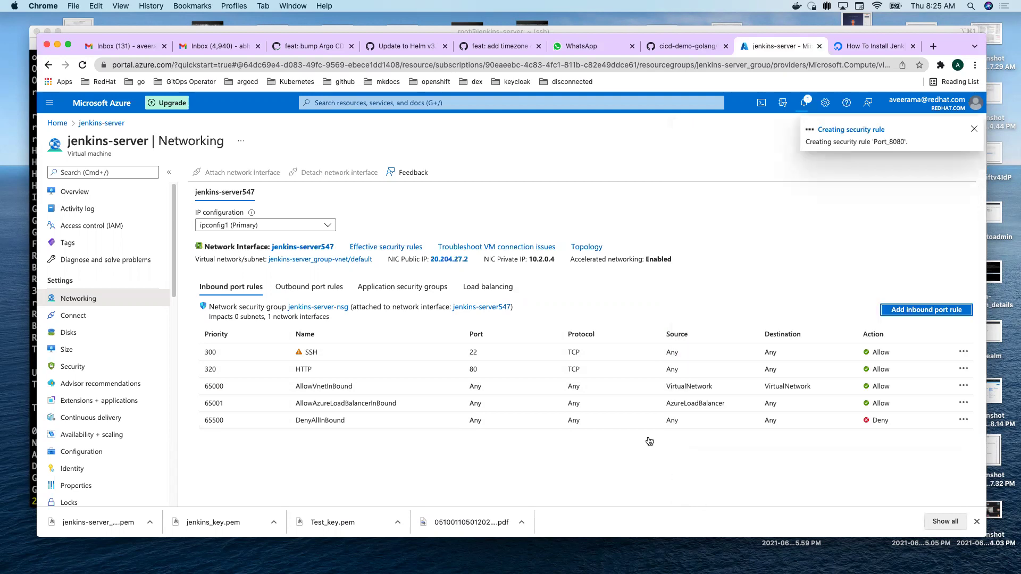
Check the Azure notifications for the status of the Port_8080 security rule, glancing at the Jenkins download in iTerm2, and close the notifications
{"action": "left_click", "coordinate": [805, 104]}
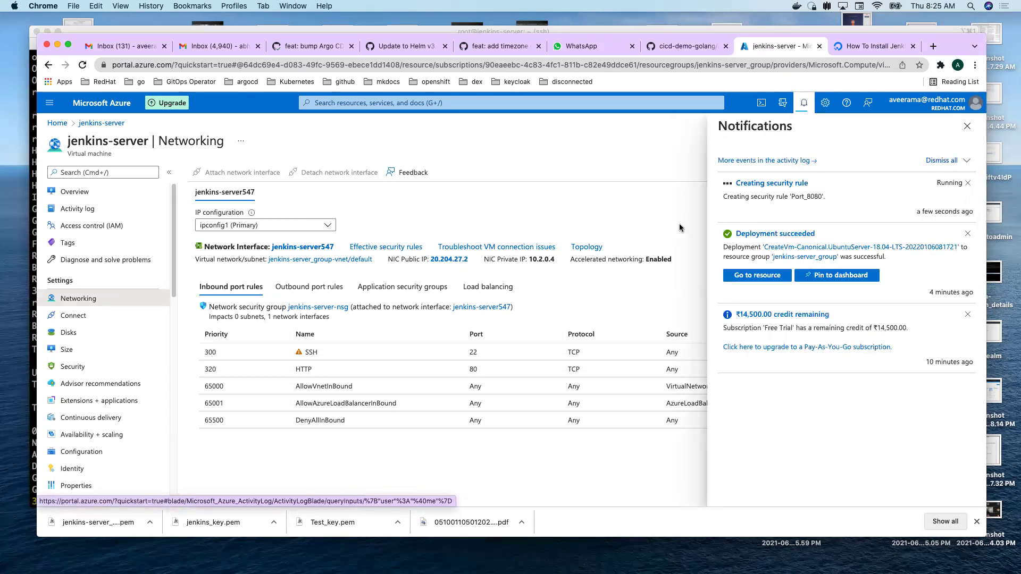
{"action": "key", "text": "super+Tab"}
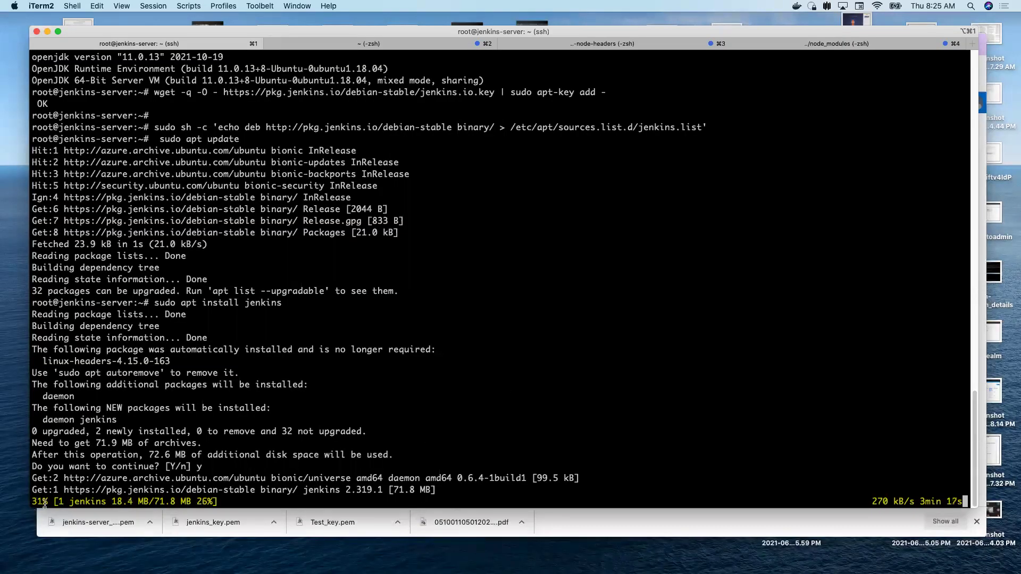
{"action": "key", "text": "super+Tab"}
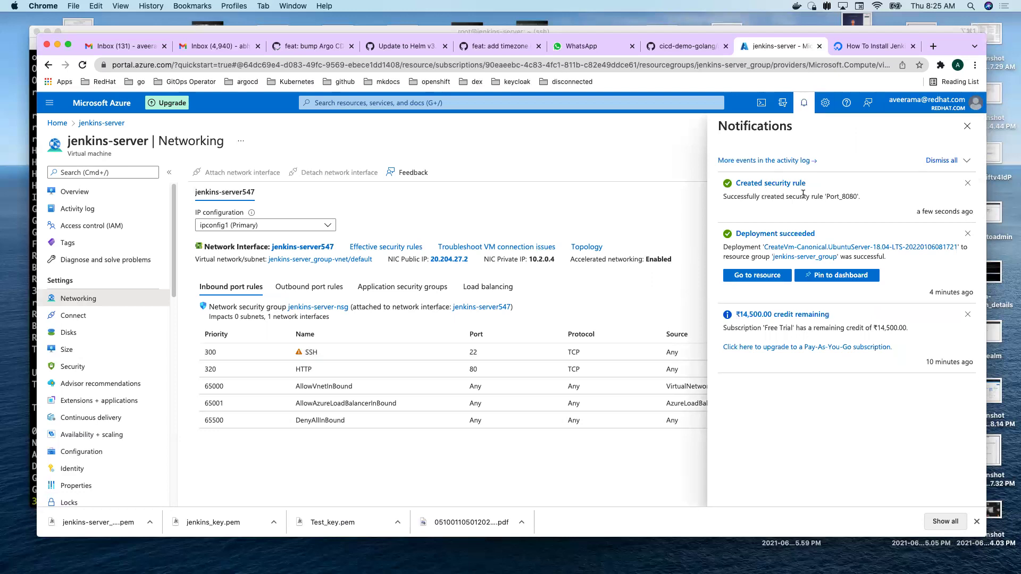
{"action": "left_click_drag", "start_coordinate": [876, 200], "coordinate": [686, 200]}
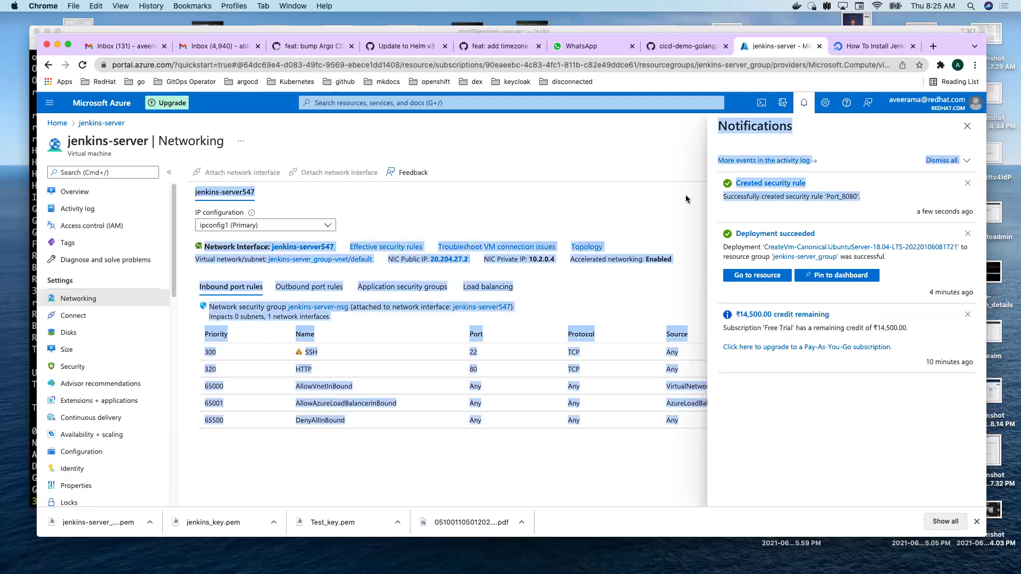
{"action": "left_click", "coordinate": [839, 213]}
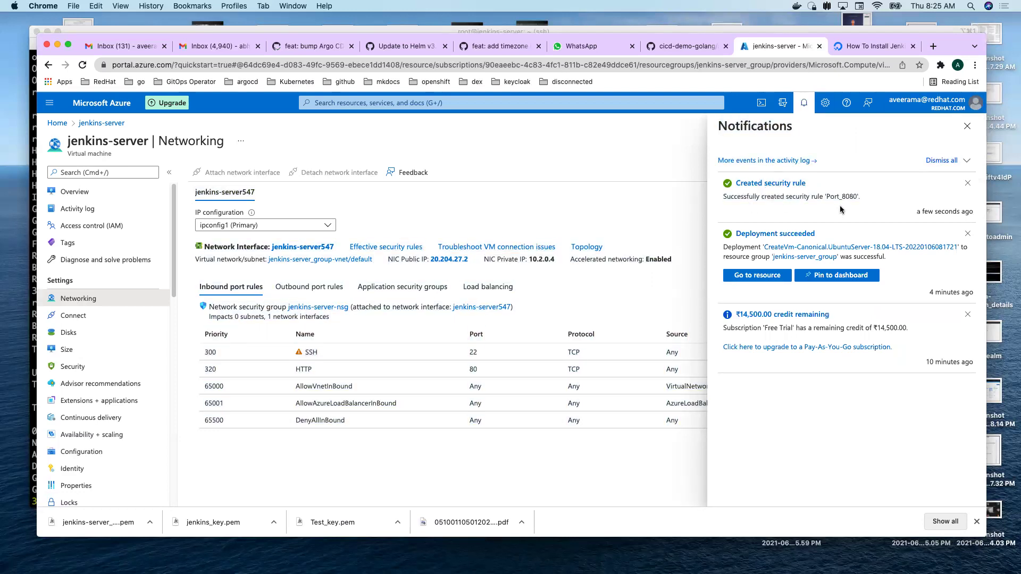
{"action": "left_click_drag", "start_coordinate": [864, 197], "coordinate": [707, 200]}
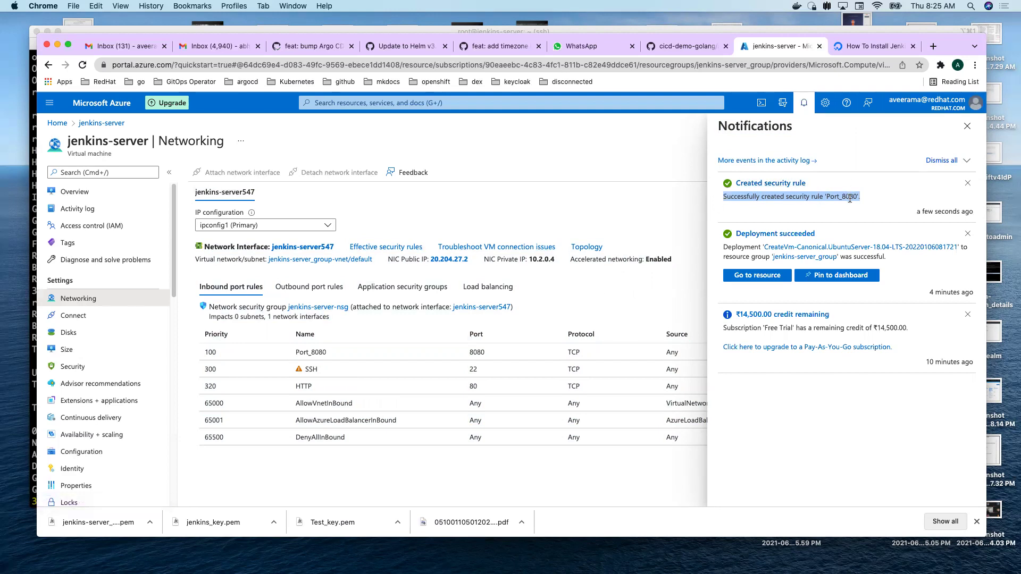
{"action": "left_click", "coordinate": [650, 220]}
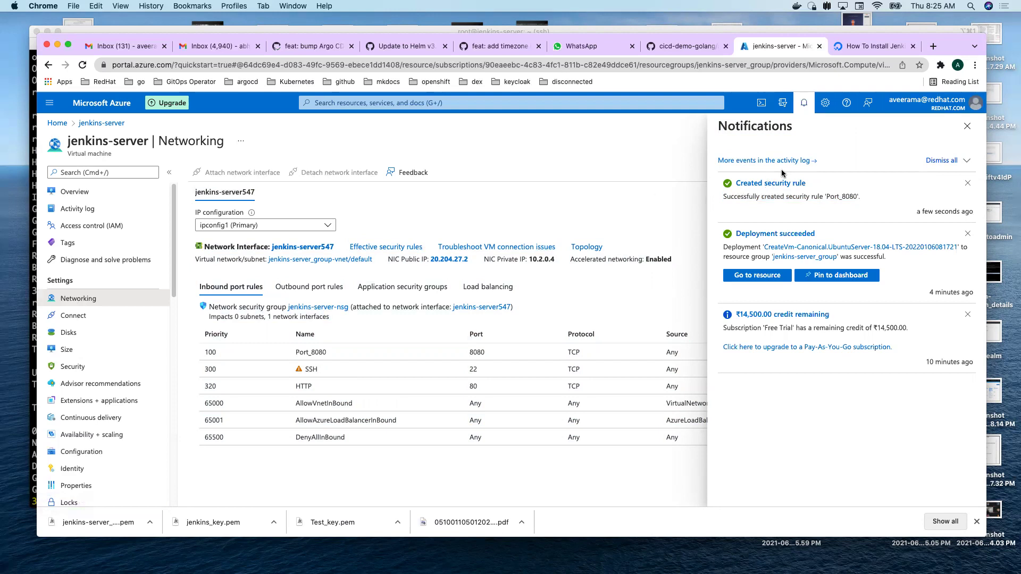
{"action": "left_click", "coordinate": [967, 126]}
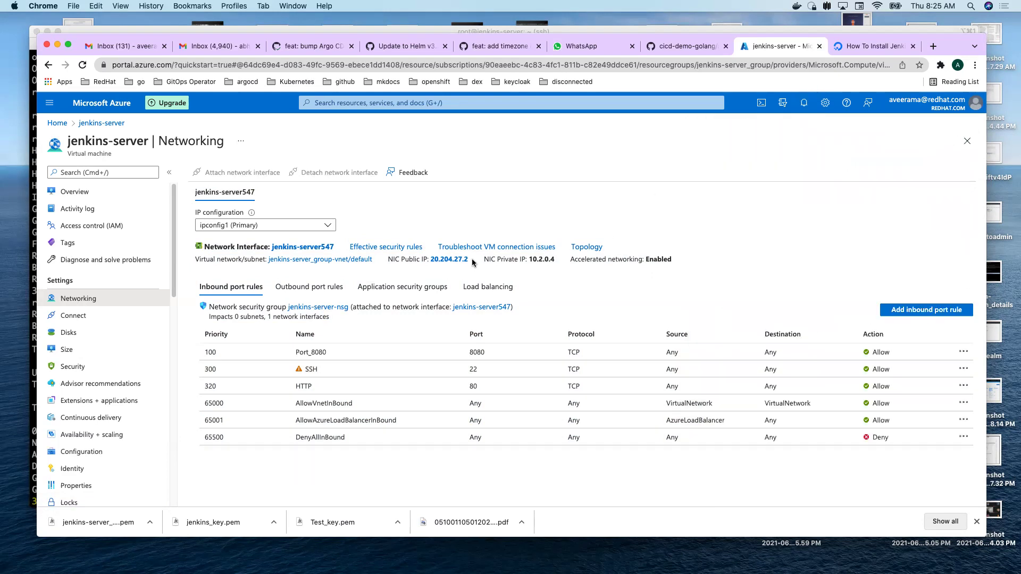
Select the NIC public IP, check the Jenkins installation in iTerm2, and go to Step 2 — Starting Jenkins in the DigitalOcean guide
{"action": "left_click_drag", "start_coordinate": [472, 260], "coordinate": [430, 260]}
{"action": "key", "text": "super+Tab"}
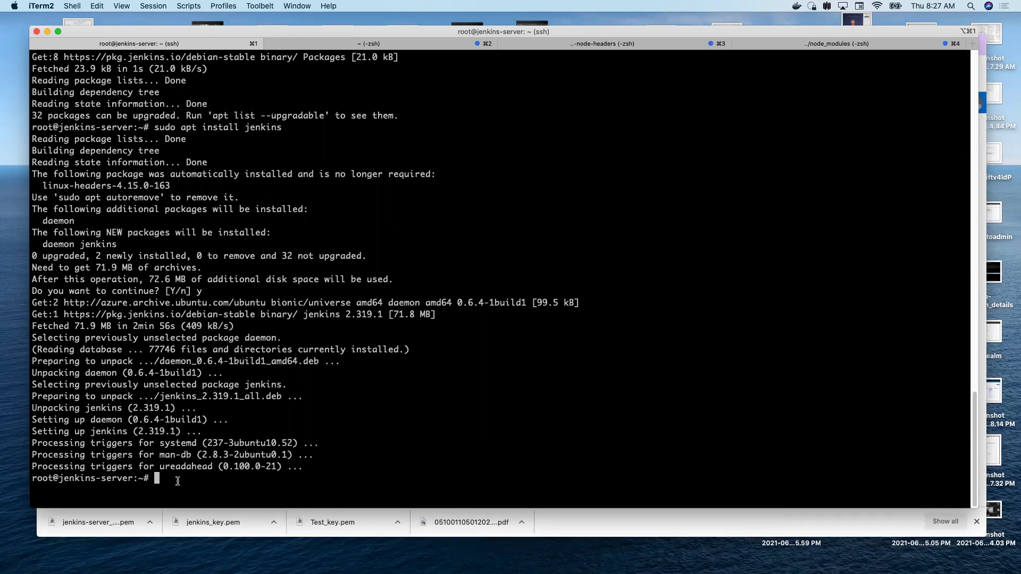
{"action": "key", "text": "super+Tab"}
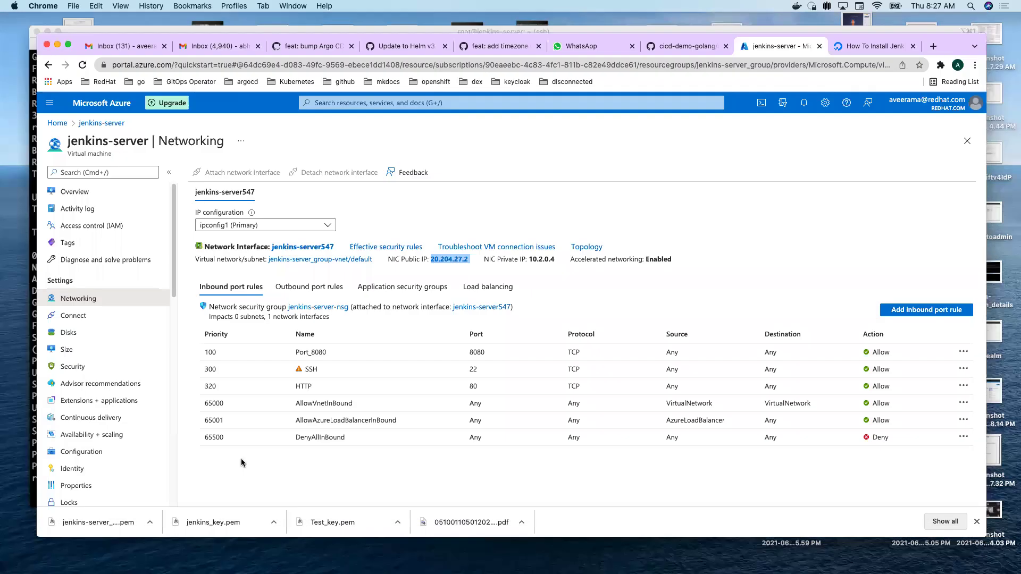
{"action": "left_click", "coordinate": [847, 47]}
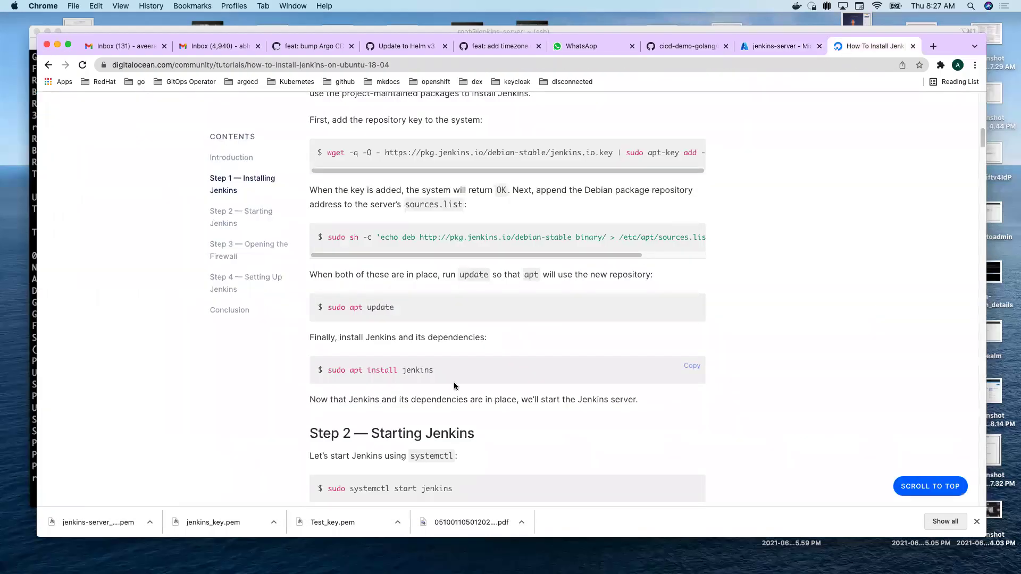
{"action": "scroll", "coordinate": [454, 381], "scroll_direction": "down", "scroll_amount": 5}
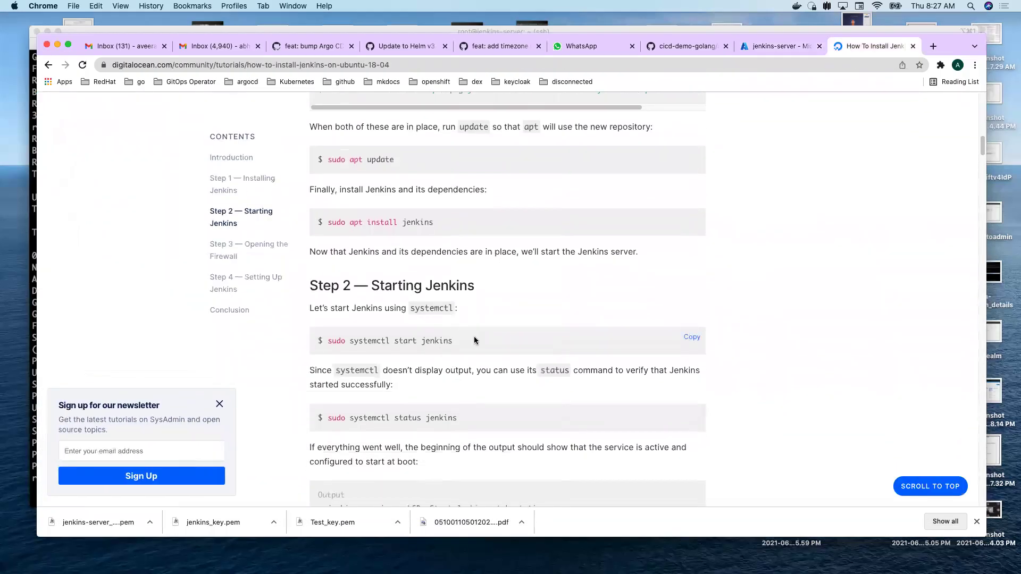
Copy the sudo systemctl start jenkins command from the DigitalOcean guide and run it on the server in iTerm2
{"action": "left_click", "coordinate": [691, 338]}
{"action": "key", "text": "super+Tab"}
{"action": "key", "text": "super+v"}
{"action": "key", "text": "Return"}
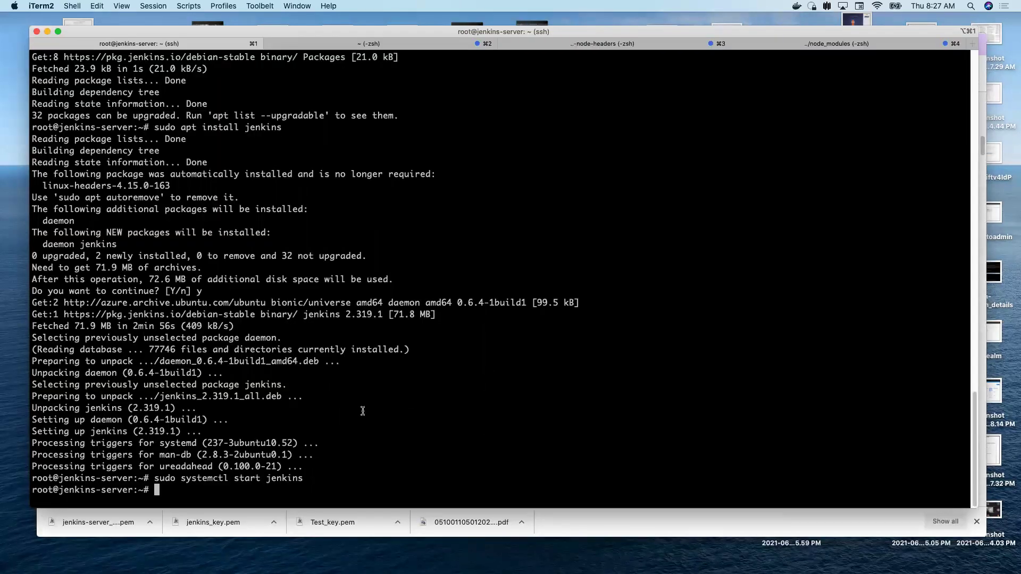
Run sudo systemctl status jenkins and examine the service name and Active line in the output
{"action": "key", "text": "Up"}
{"action": "key", "text": "Left"}
{"action": "key", "text": "Left"}
{"action": "key", "text": "Left"}
{"action": "key", "text": "Left"}
{"action": "key", "text": "Left"}
{"action": "key", "text": "Left"}
{"action": "key", "text": "Left"}
{"action": "key", "text": "Left"}
{"action": "key", "text": "BackSpace"}
{"action": "key", "text": "BackSpace"}
{"action": "type", "text": "tus"}
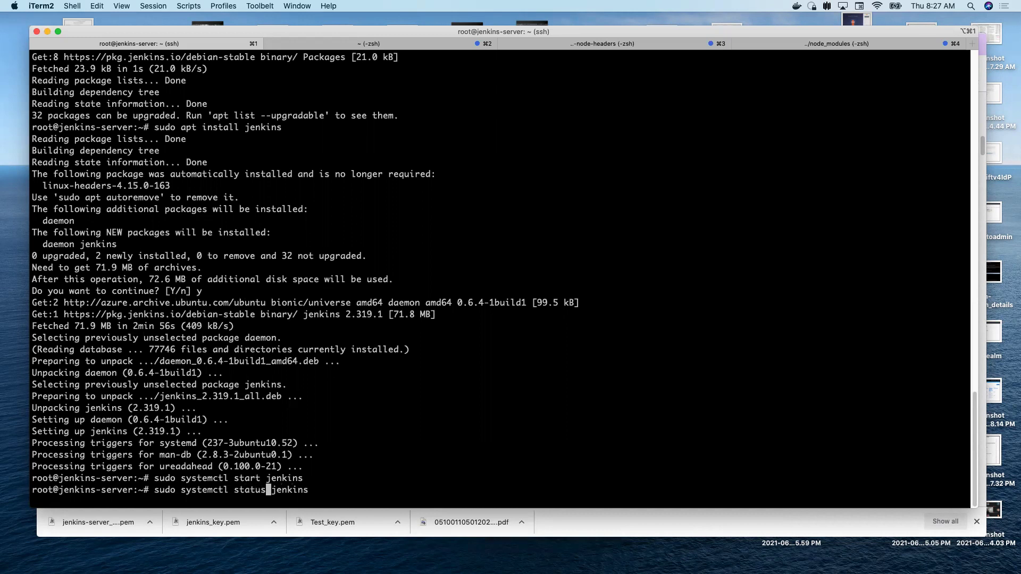
{"action": "key", "text": "Return"}
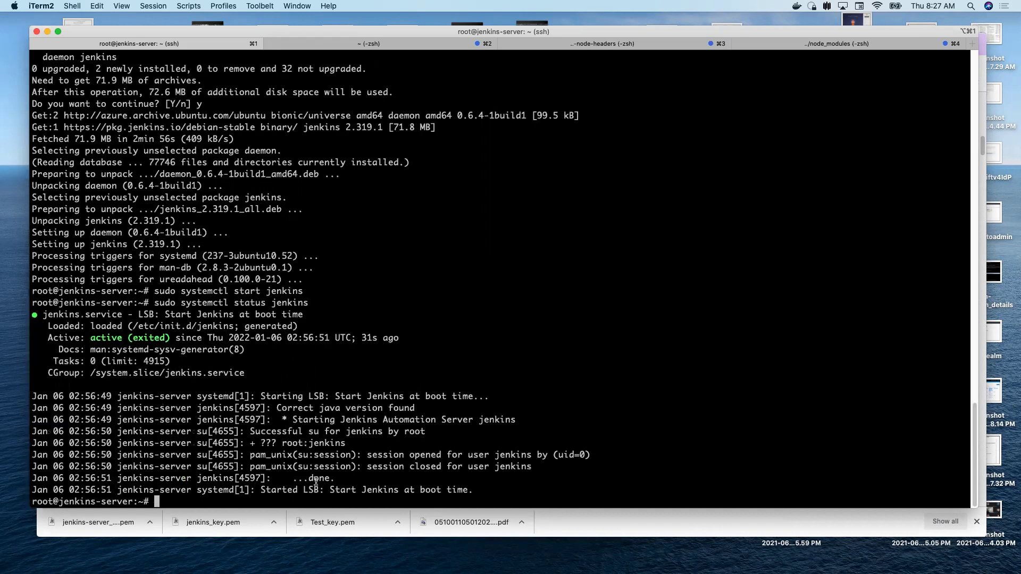
{"action": "left_click_drag", "start_coordinate": [53, 316], "coordinate": [275, 319]}
{"action": "left_click_drag", "start_coordinate": [48, 338], "coordinate": [175, 339]}
{"action": "left_click", "coordinate": [327, 388]}
Clear the terminal, run ps -ef | grep jenkins, and examine the java command and HTTP port of the Jenkins process
{"action": "type", "text": "clear"}
{"action": "key", "text": "Return"}
{"action": "type", "text": "ps -ef"}
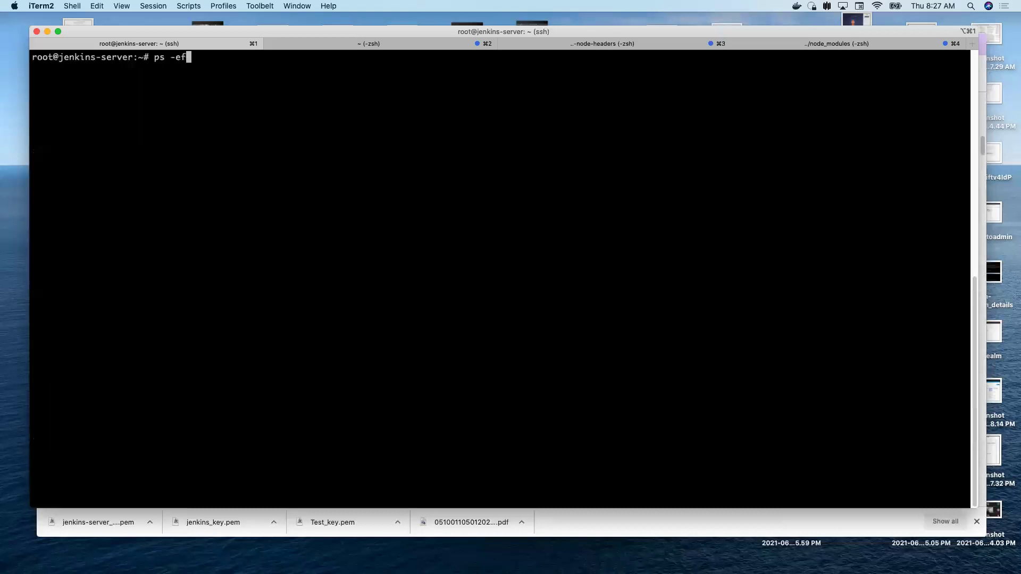
{"action": "type", "text": " | grep jenkins"}
{"action": "key", "text": "Return"}
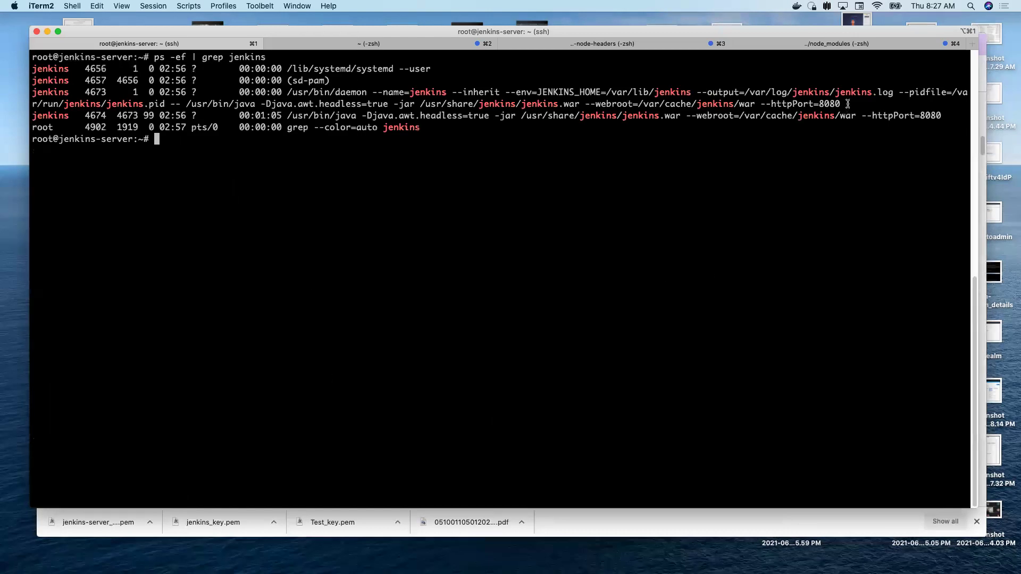
{"action": "left_click_drag", "start_coordinate": [847, 105], "coordinate": [704, 101]}
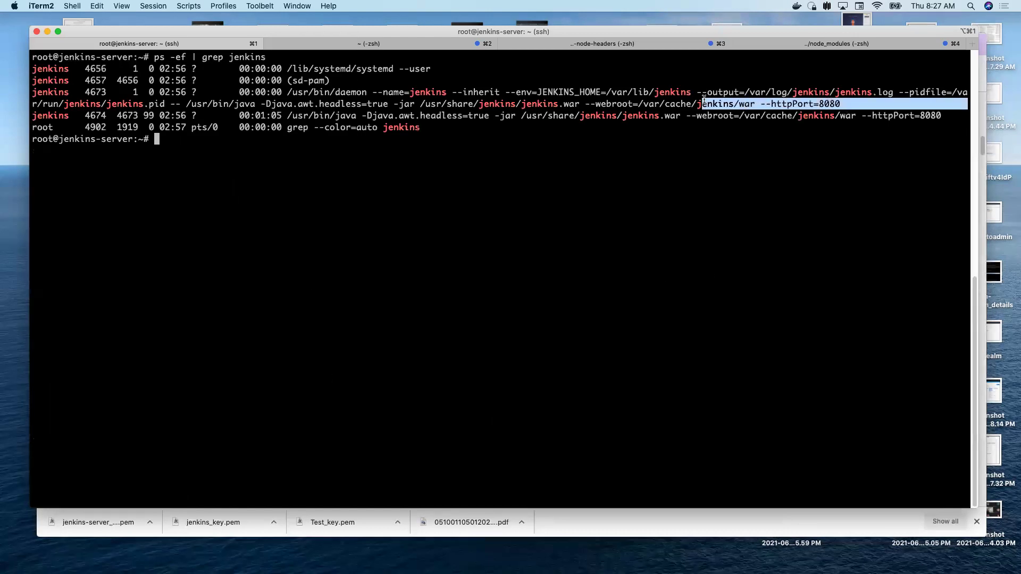
{"action": "left_click", "coordinate": [785, 106]}
{"action": "left_click_drag", "start_coordinate": [852, 101], "coordinate": [420, 104]}
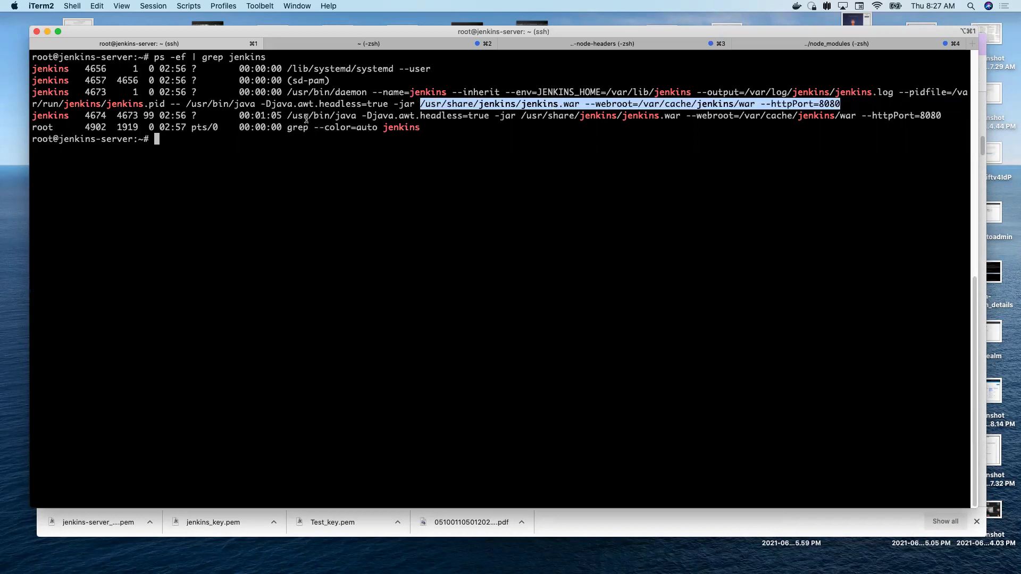
{"action": "left_click_drag", "start_coordinate": [185, 102], "coordinate": [580, 104]}
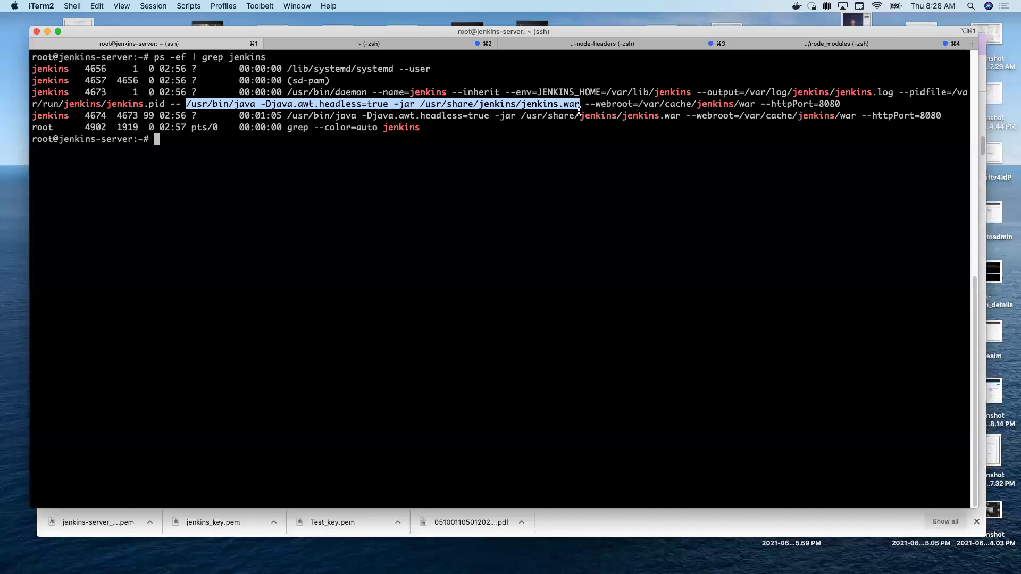
{"action": "left_click", "coordinate": [348, 156]}
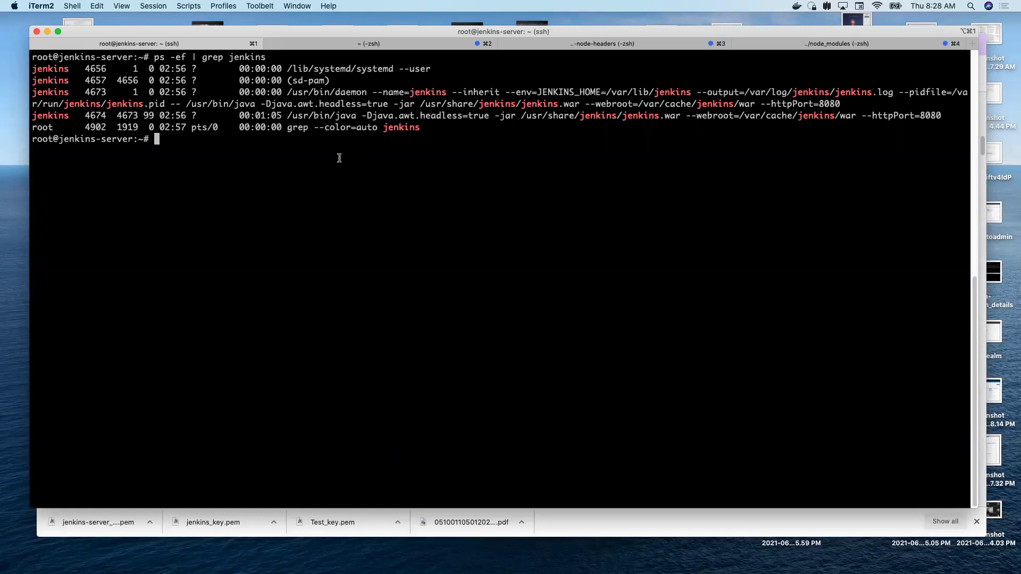
{"action": "key", "text": "super+Tab"}
{"action": "left_click", "coordinate": [780, 46]}
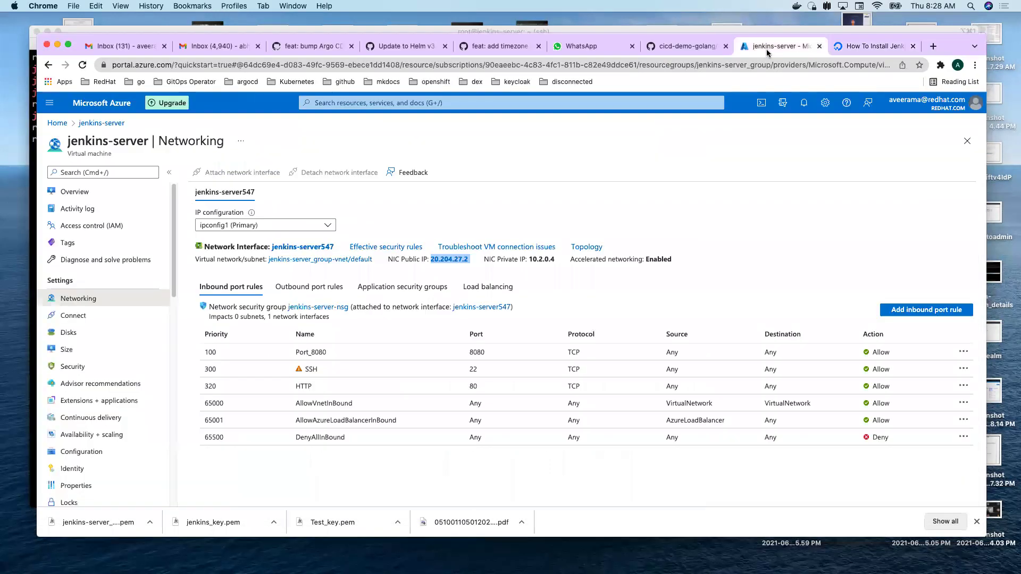
{"action": "left_click_drag", "start_coordinate": [470, 259], "coordinate": [431, 258]}
{"action": "key", "text": "super+c"}
{"action": "left_click", "coordinate": [933, 46]}
{"action": "type", "text": "http://localhost:8080"}
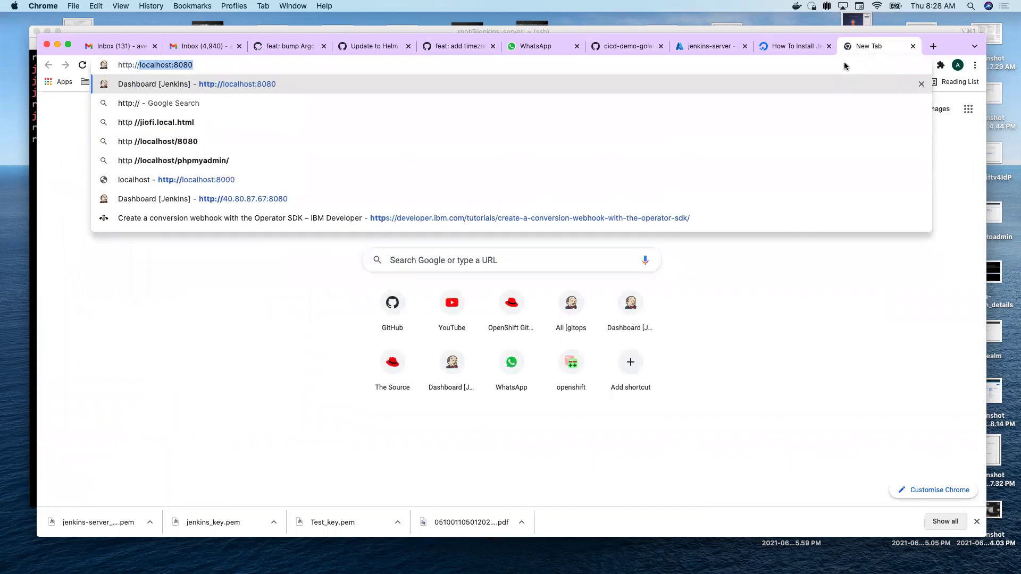
{"action": "key", "text": "super+v"}
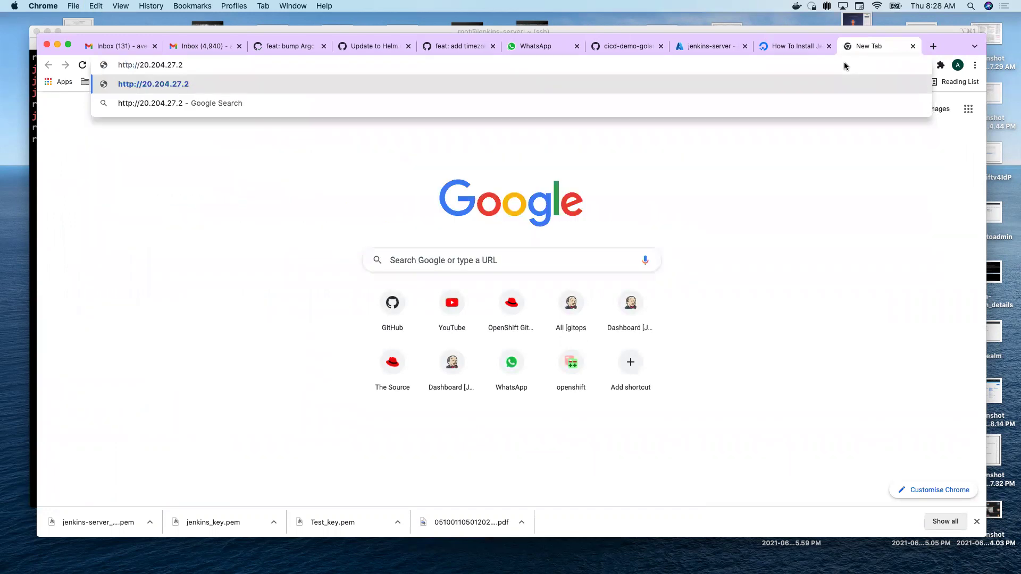
{"action": "type", "text": ":808"}
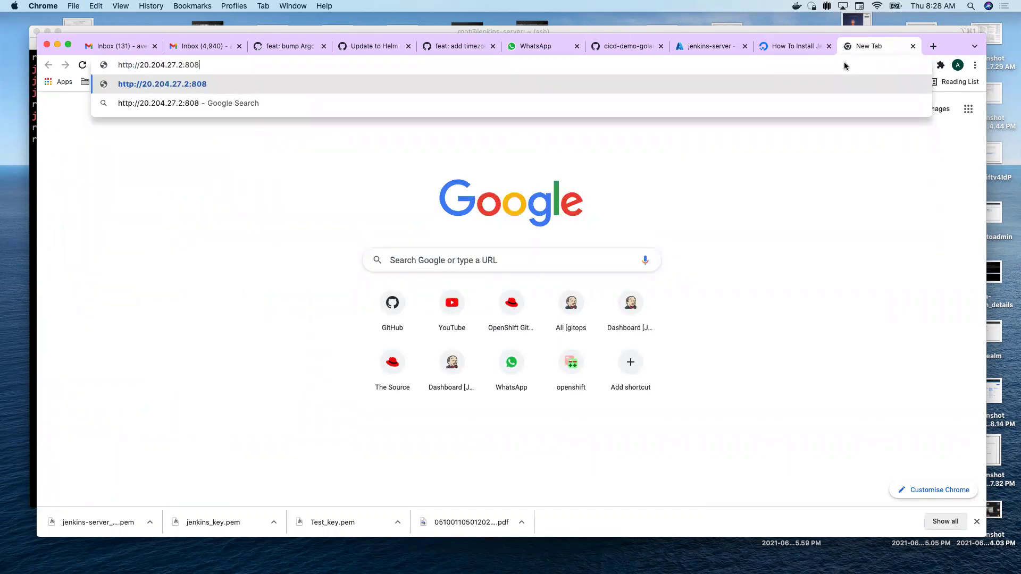
{"action": "type", "text": "0"}
{"action": "key", "text": "Return"}
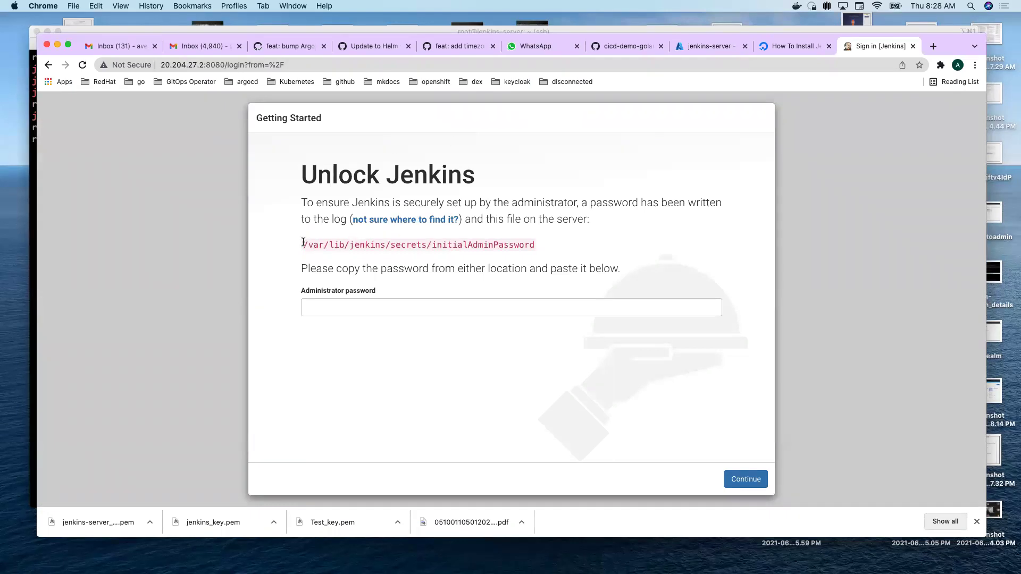
Copy the initialAdminPassword file path from the Unlock Jenkins page, output that file with cat in iTerm2, and copy the password
{"action": "left_click_drag", "start_coordinate": [302, 245], "coordinate": [548, 246]}
{"action": "key", "text": "super+c"}
{"action": "key", "text": "super+Tab"}
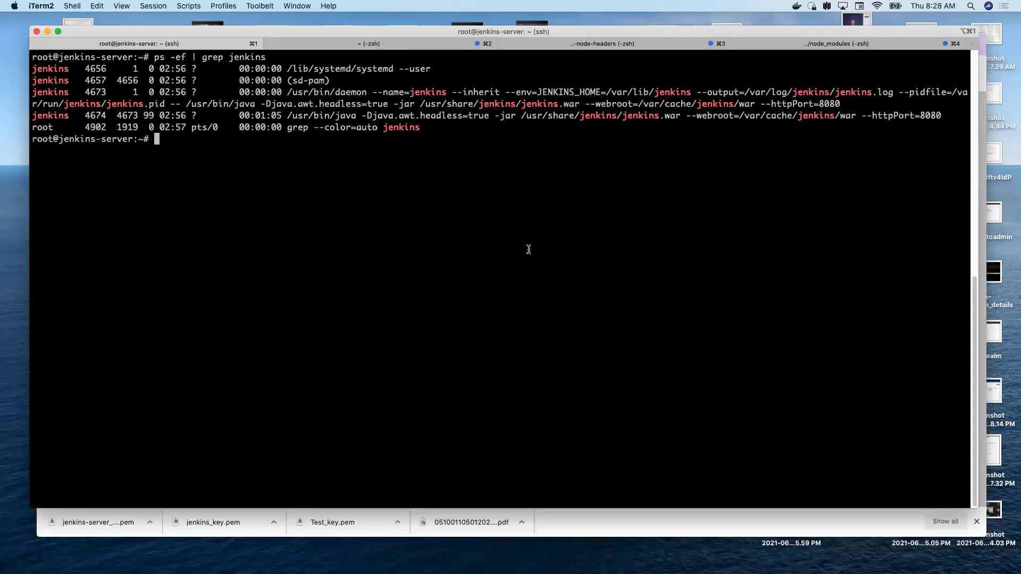
{"action": "type", "text": "cat"}
{"action": "key", "text": "super+v"}
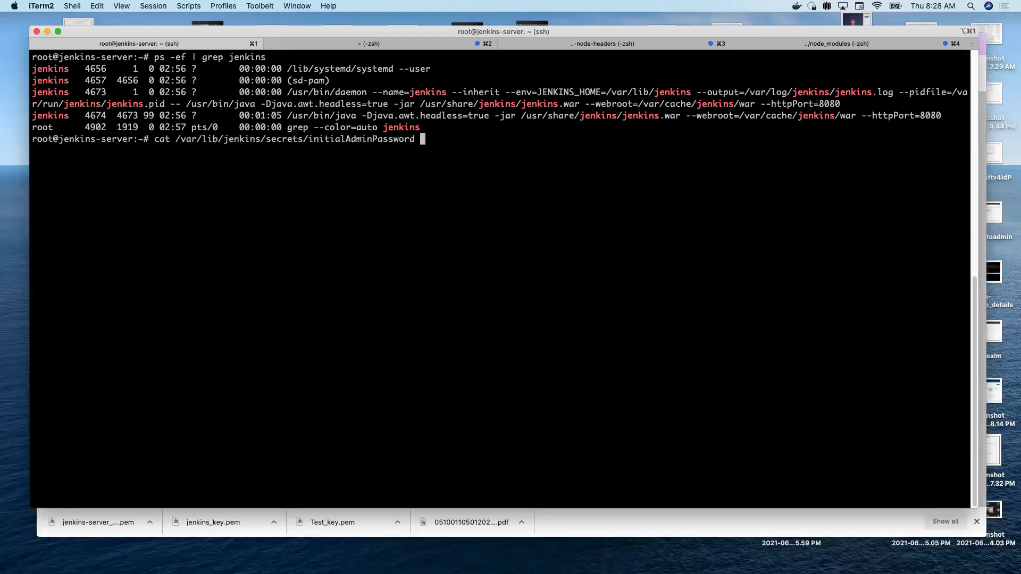
{"action": "key", "text": "Return"}
{"action": "double_click", "coordinate": [188, 150]}
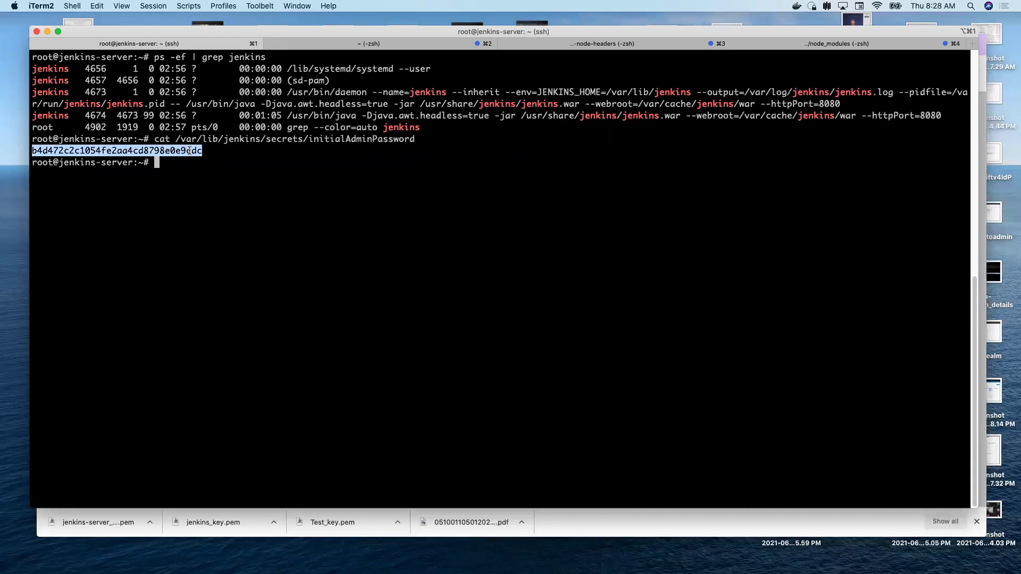
Return to Chrome, unlock Jenkins with the copied administrator password, and decline to save the password in the browser
{"action": "key", "text": "super+Tab"}
{"action": "left_click", "coordinate": [353, 307]}
{"action": "key", "text": "super+v"}
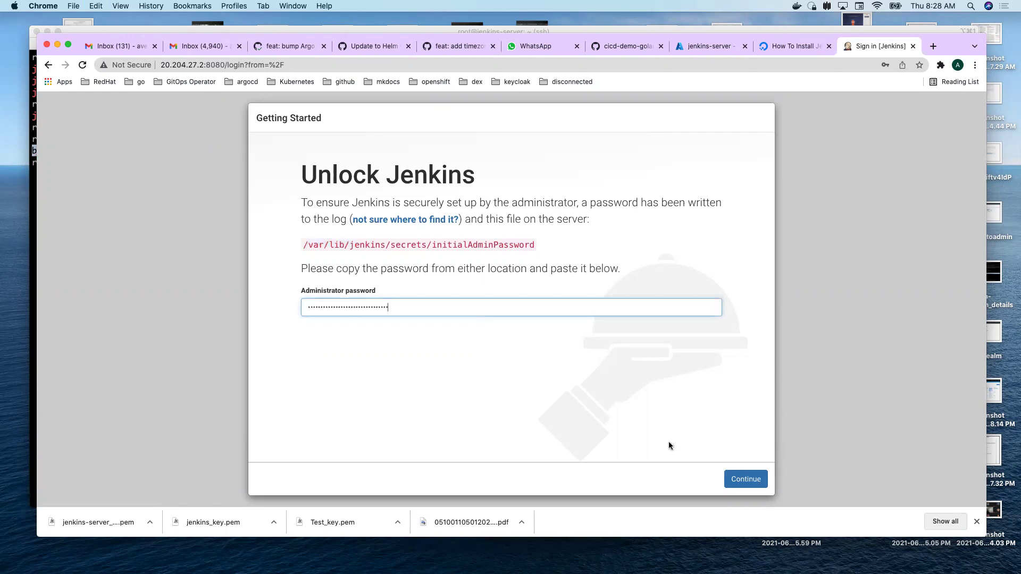
{"action": "left_click", "coordinate": [743, 478]}
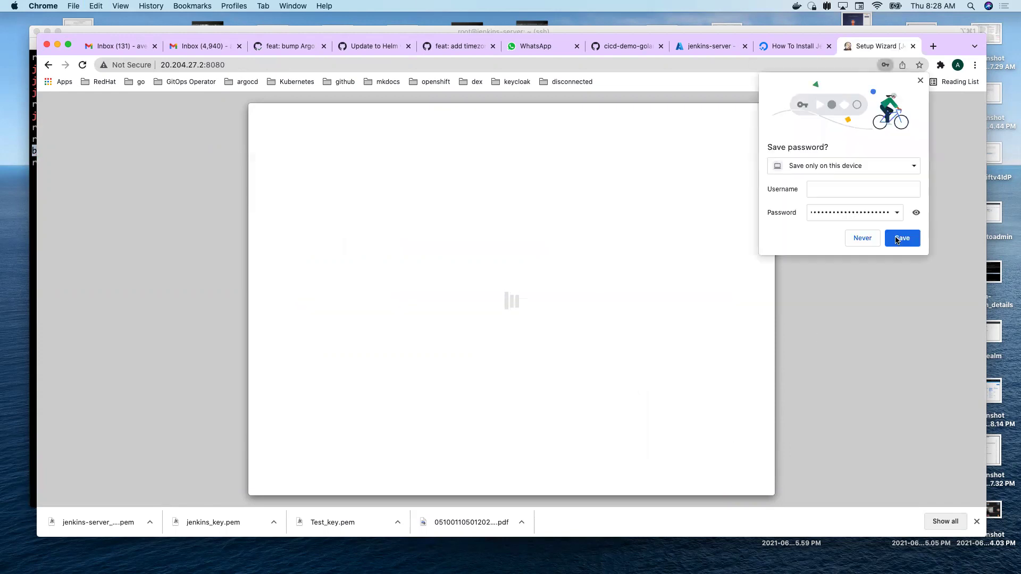
{"action": "left_click", "coordinate": [857, 238]}
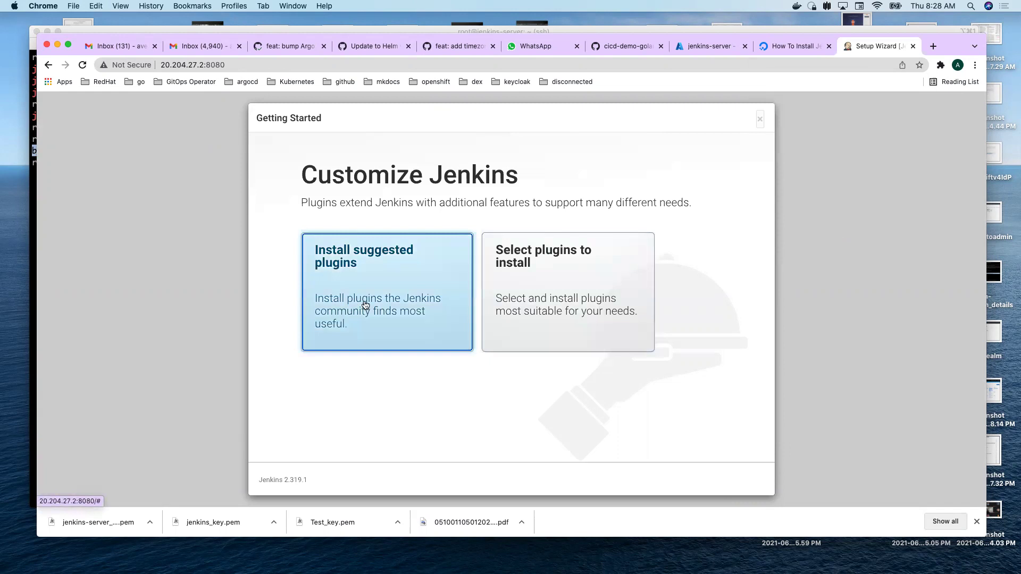
Start installing the suggested plugins in the Jenkins setup wizard
{"action": "left_click", "coordinate": [393, 310]}
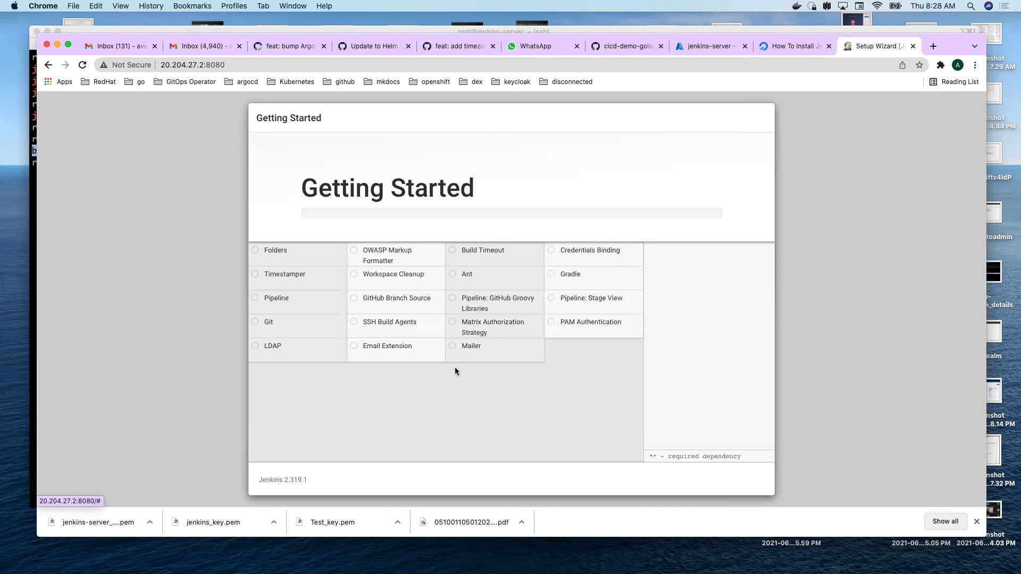